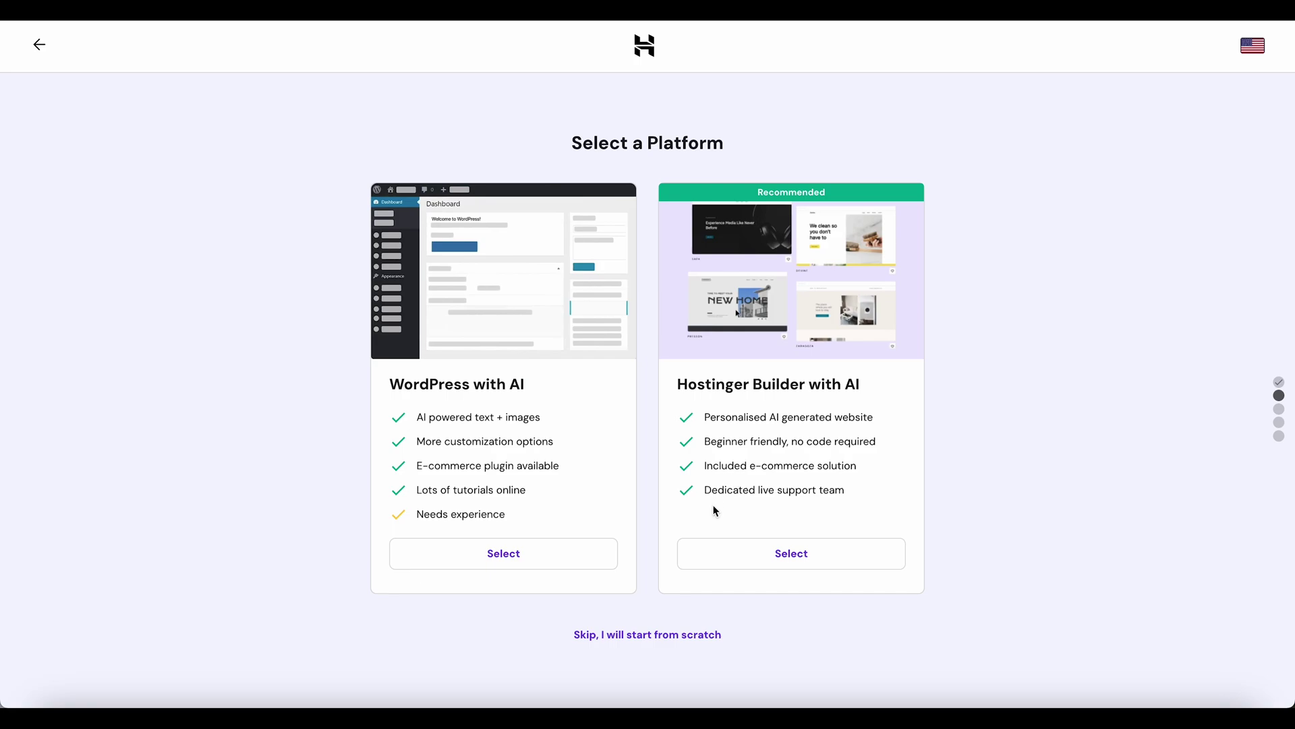
Step: Choose Hostinger Builder with AI for the domain amazingcostadelsol.com and start creating the website with AI
left_click(714, 553)
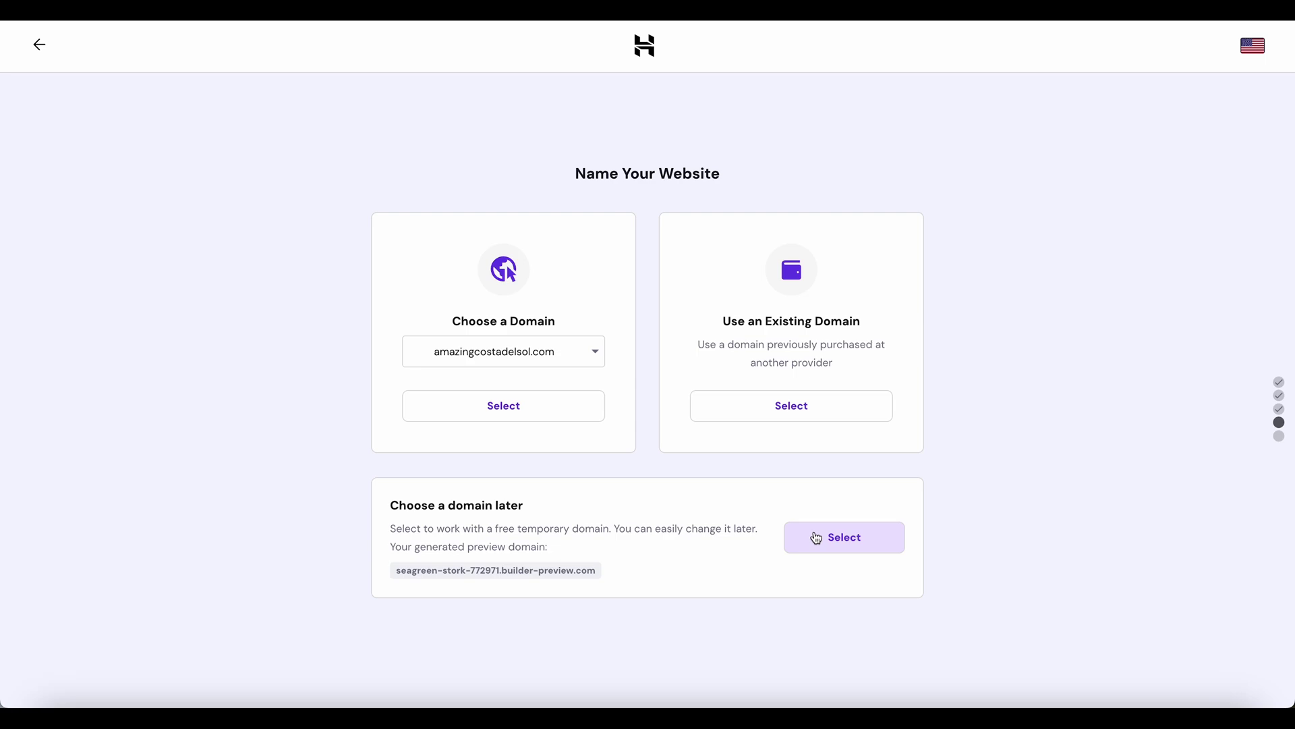
left_click(549, 416)
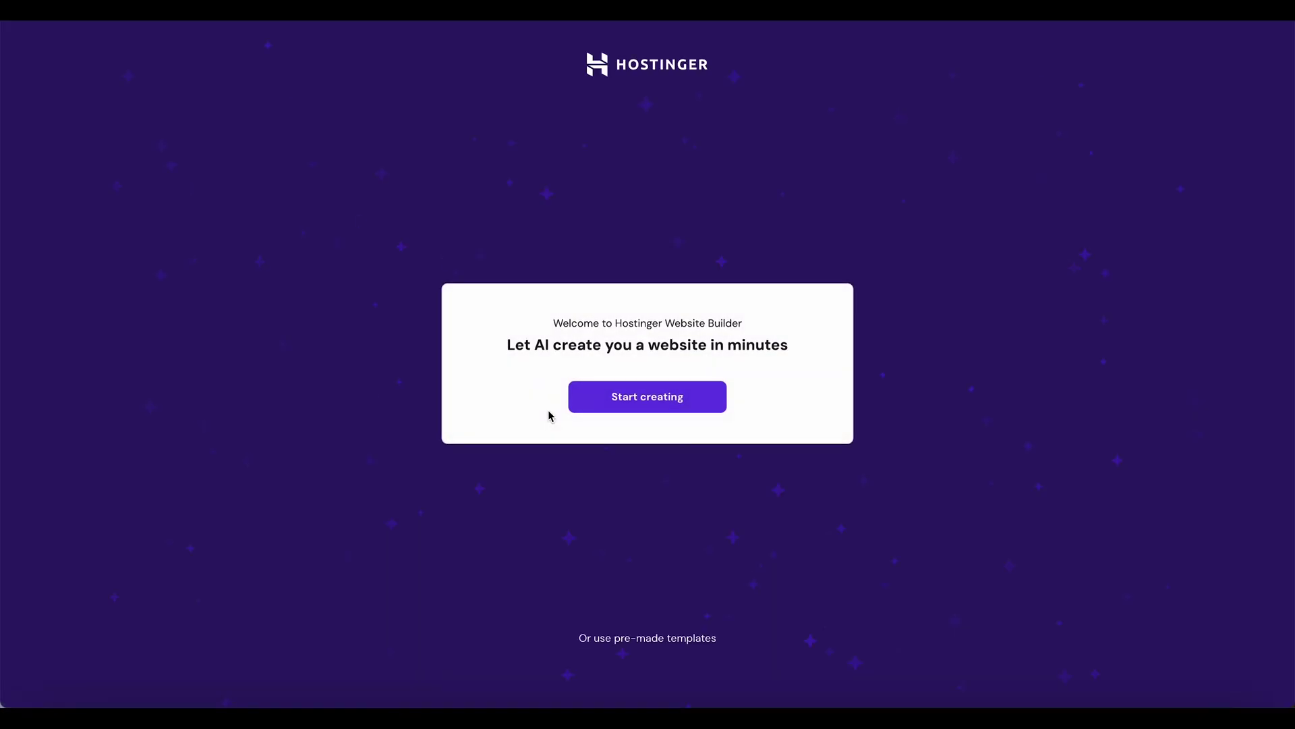
left_click(593, 398)
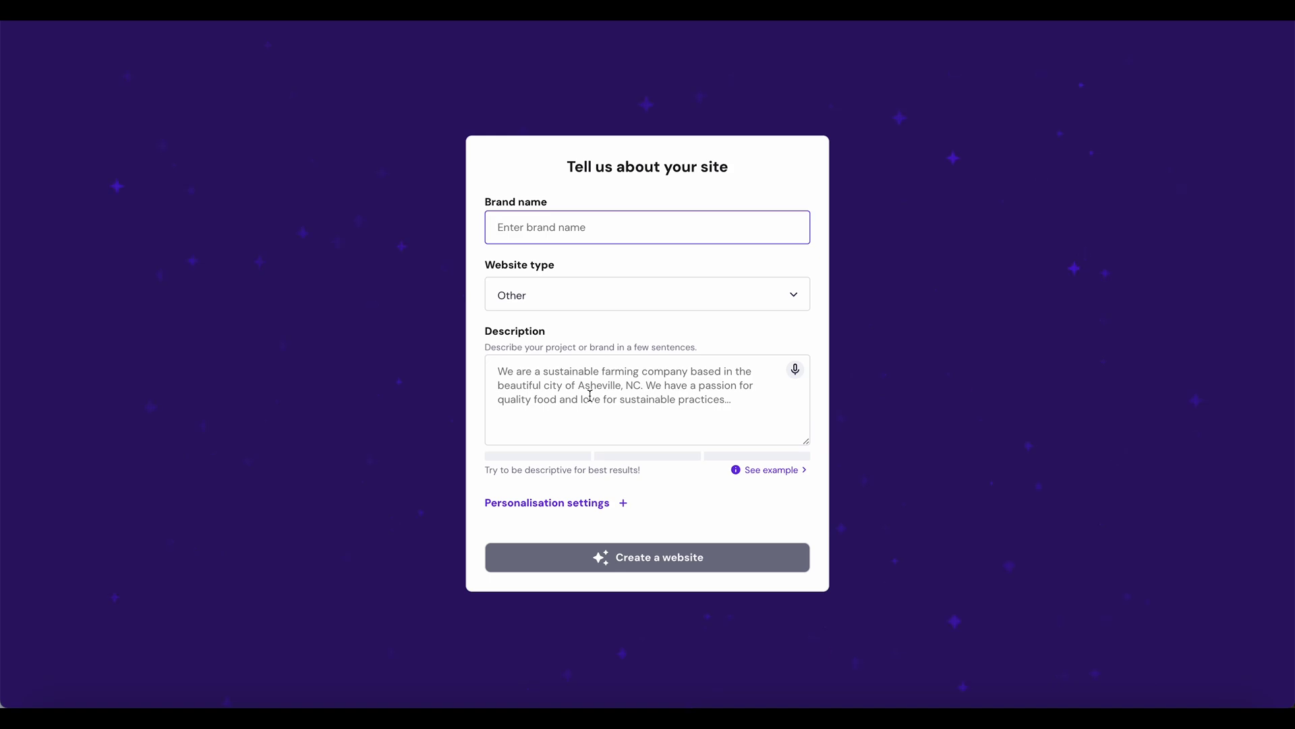
Step: Enter "Amazing Costa Del Sol" as the brand name and set the website type to Landing page
type("Amazing Costa Del Sol")
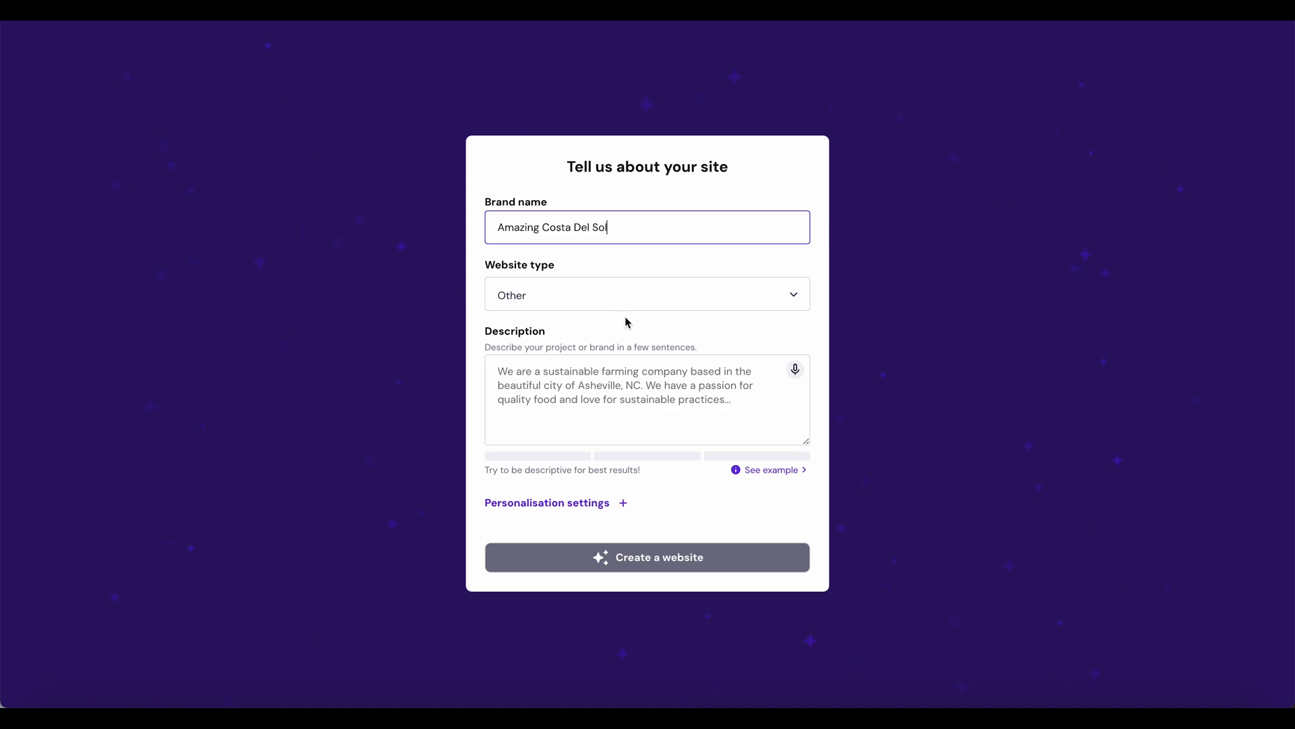
left_click(646, 295)
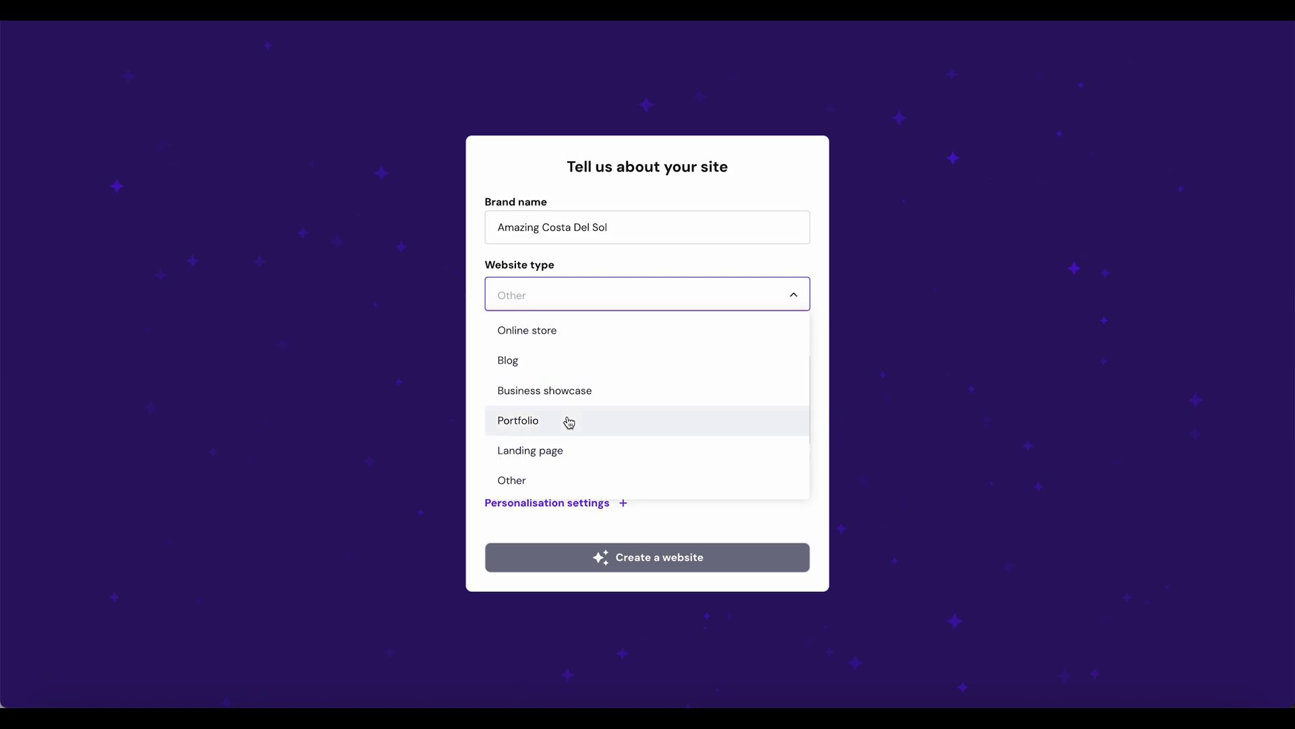
left_click(557, 451)
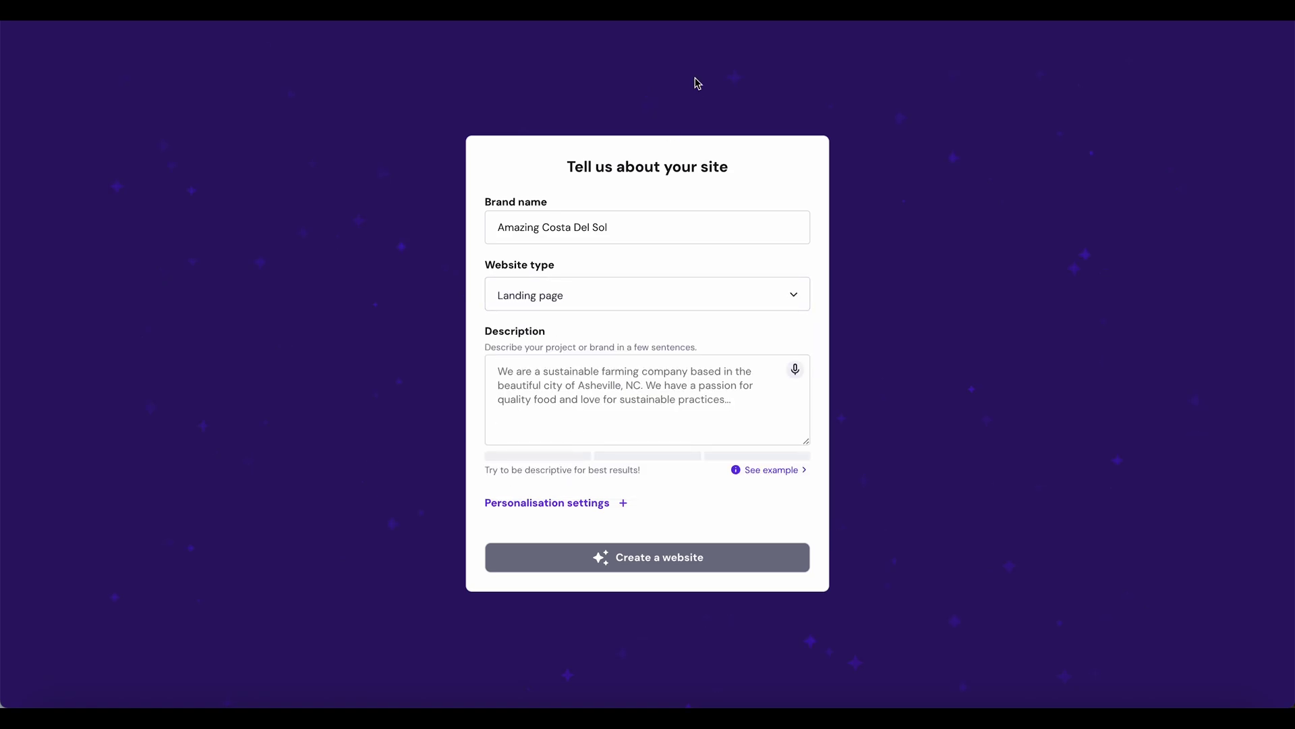
Step: Switch to Google Translate and insert "real estate" into "showing new projects" in the Costa Del Sol prompt request
left_click(536, 21)
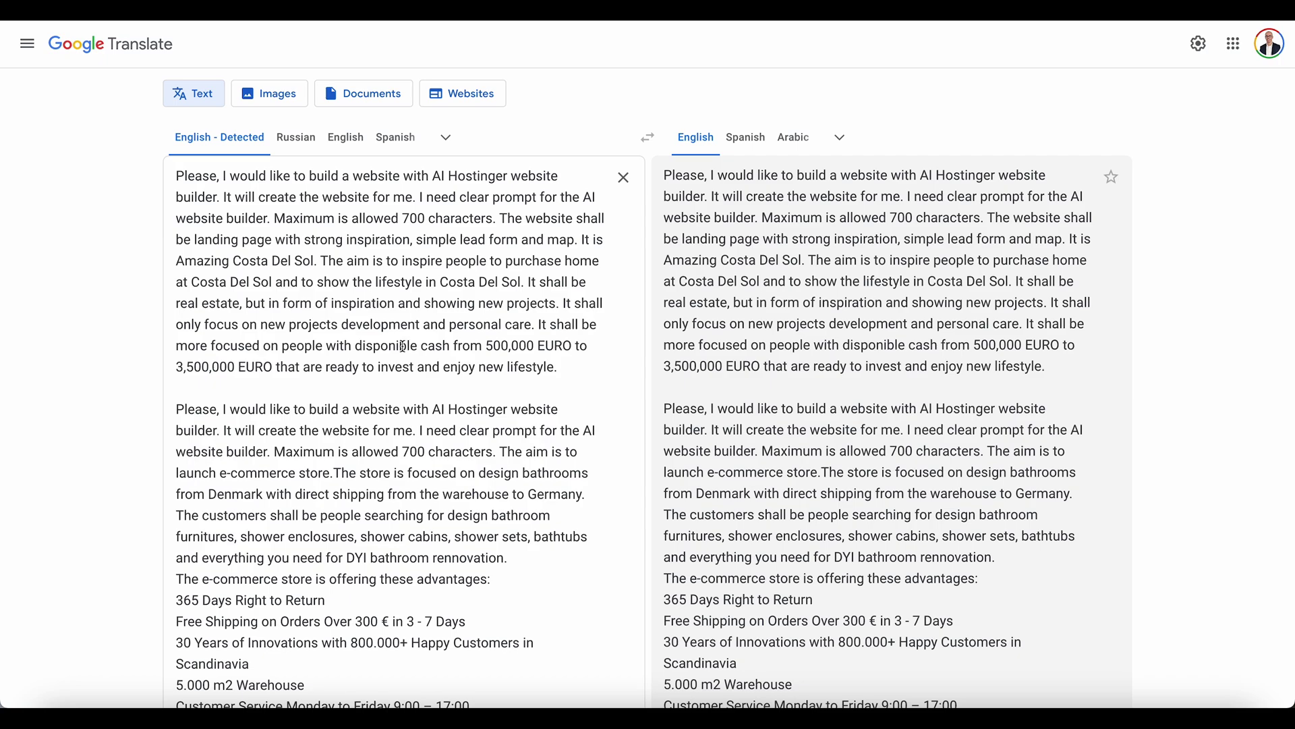
left_click(506, 302)
type("real estate")
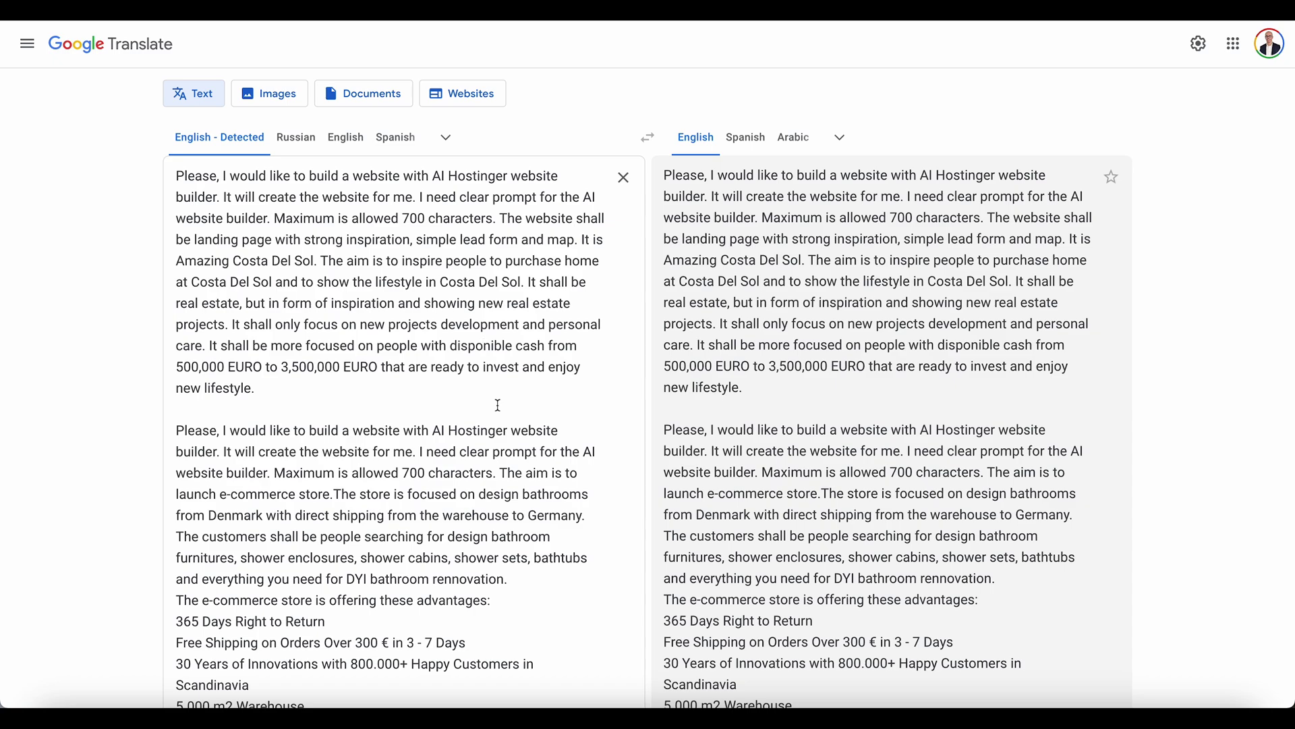
Step: Copy the whole Costa Del Sol prompt request into a new ChatGPT chat and send it
left_click_drag(256, 389, 169, 181)
key("ctrl+c")
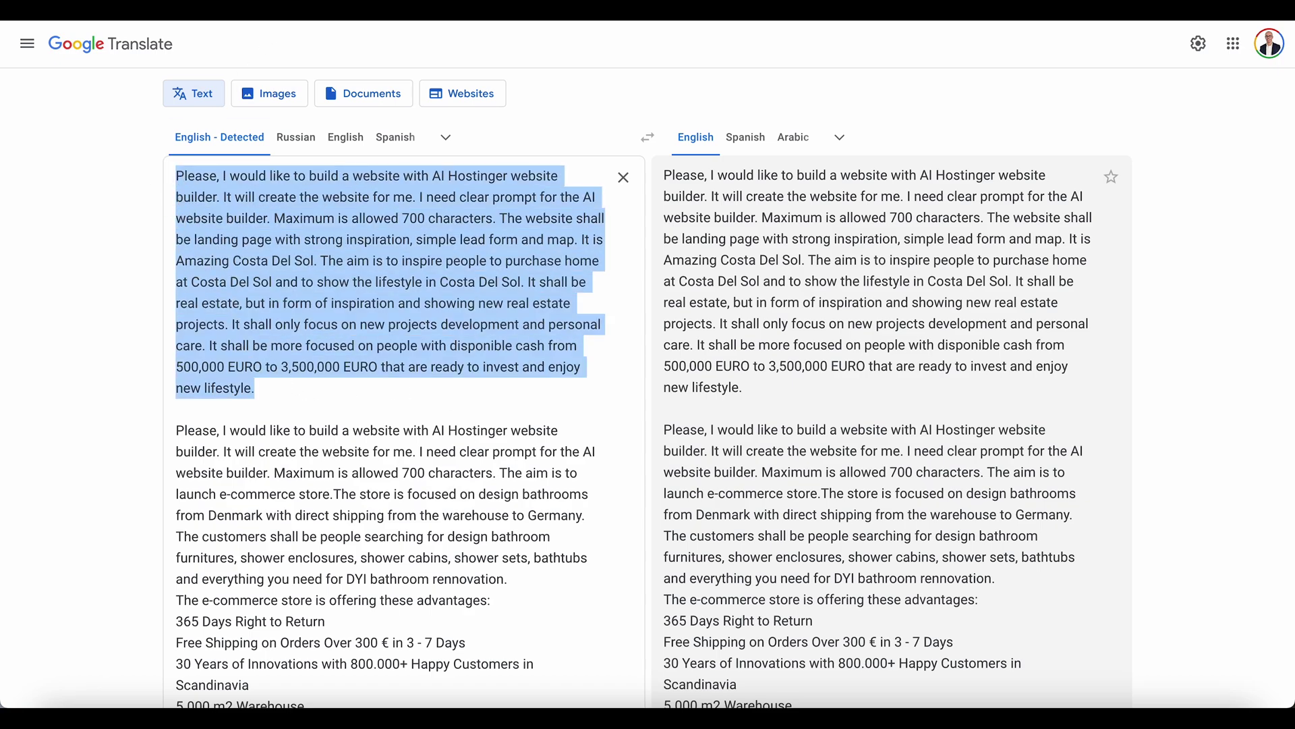
key("alt+Tab")
left_click(521, 656)
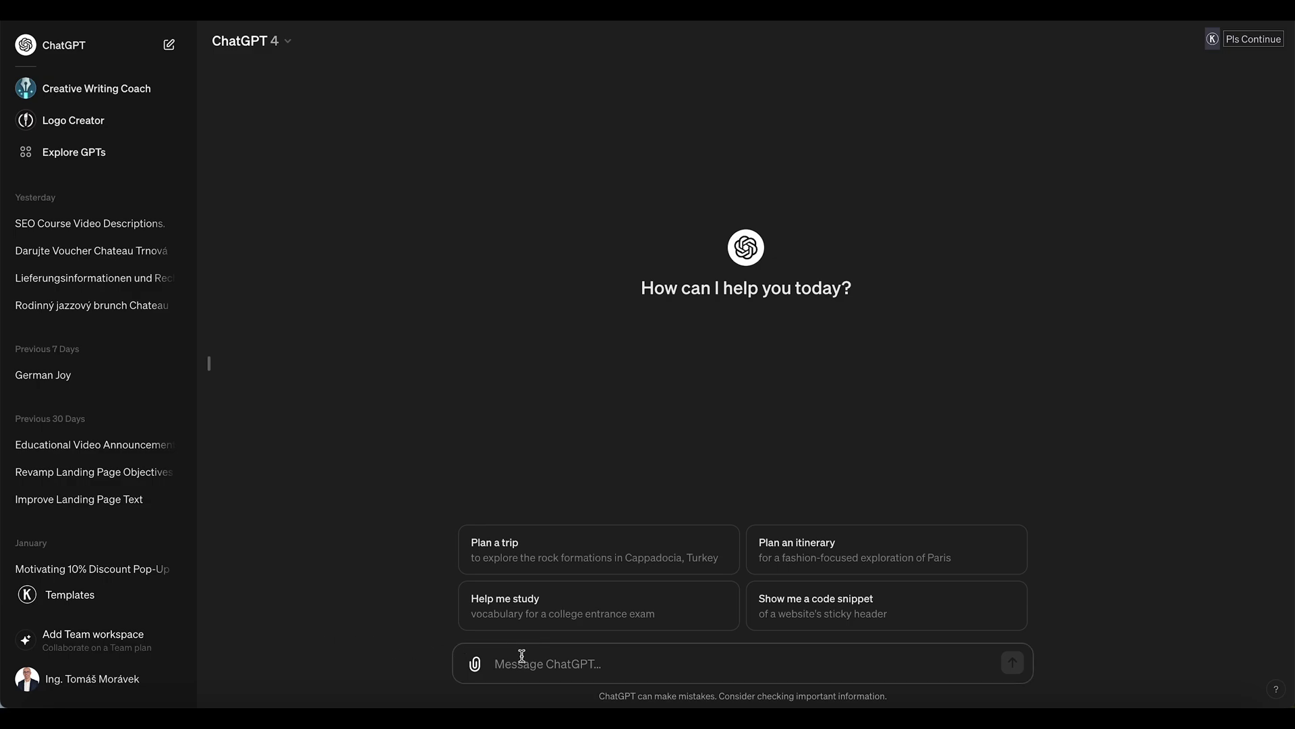
key("ctrl+v")
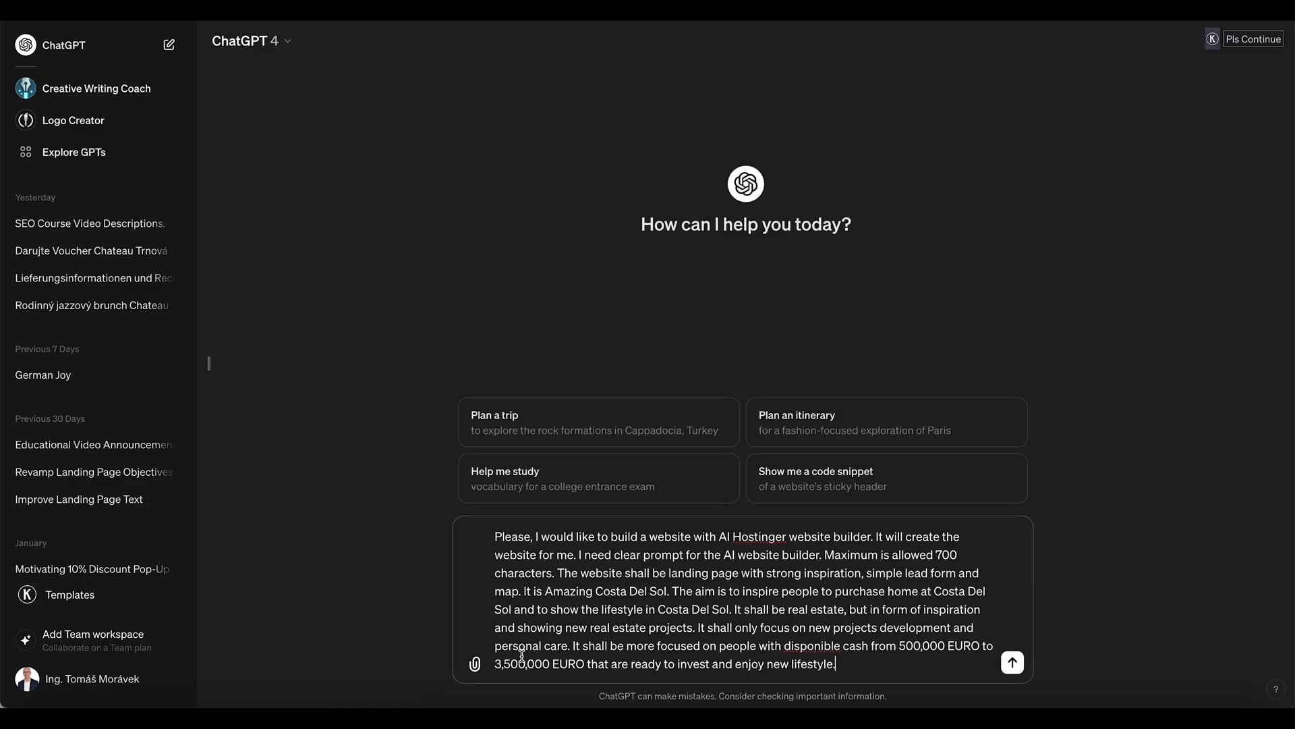
key("Return")
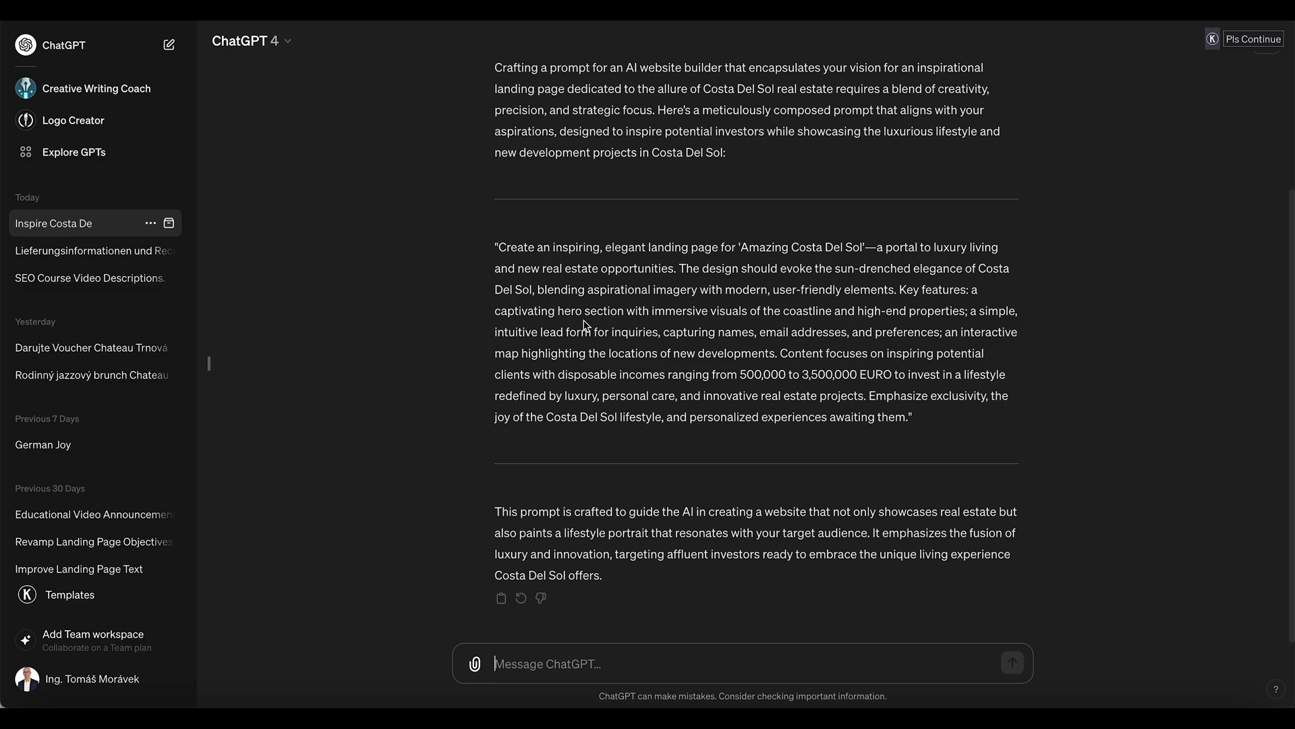
Step: Copy the quoted landing page prompt from the ChatGPT answer into the Description of the Hostinger site form
left_click_drag(498, 248, 909, 413)
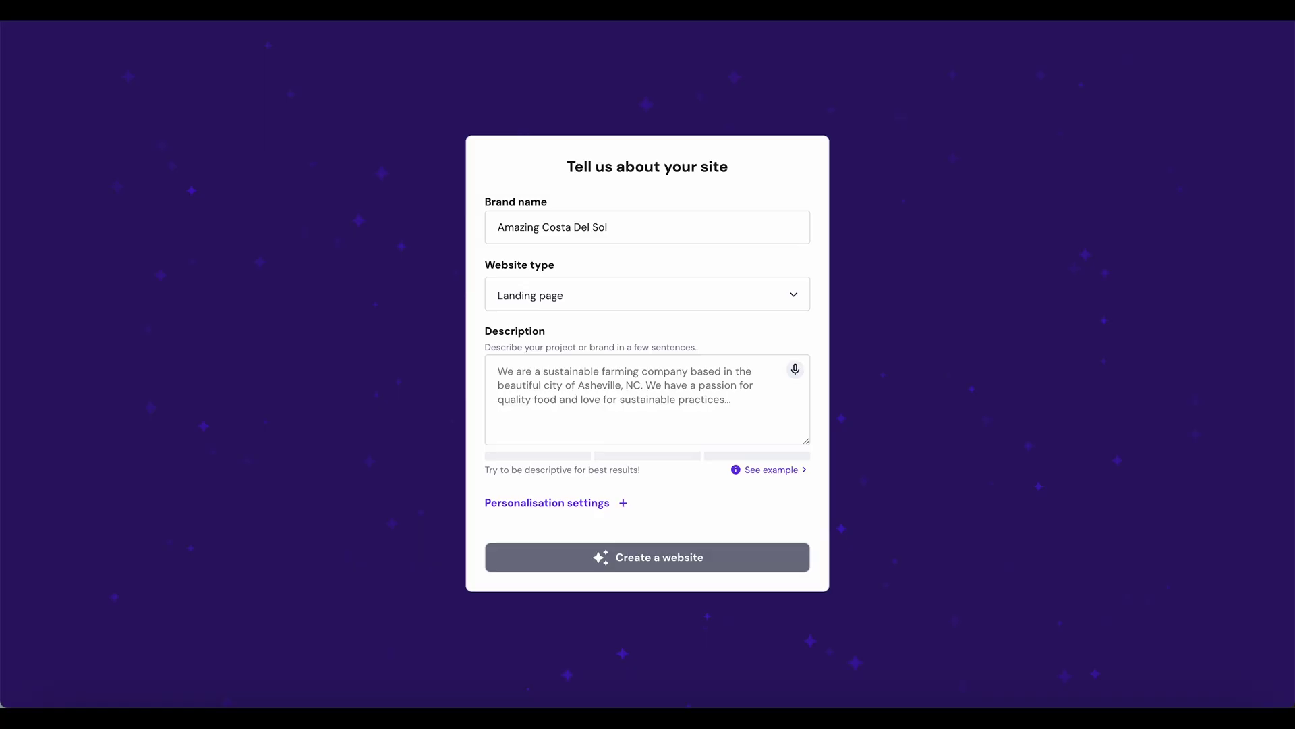
left_click(581, 379)
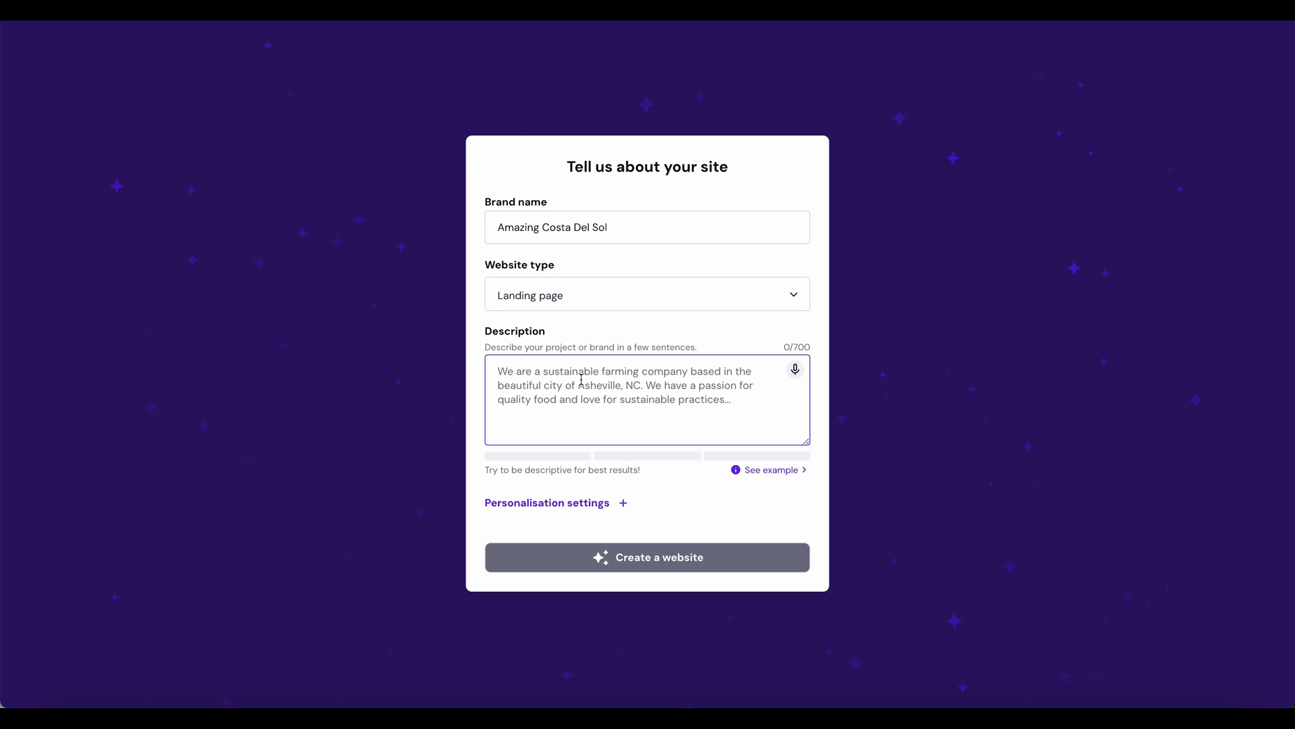
key("ctrl+v")
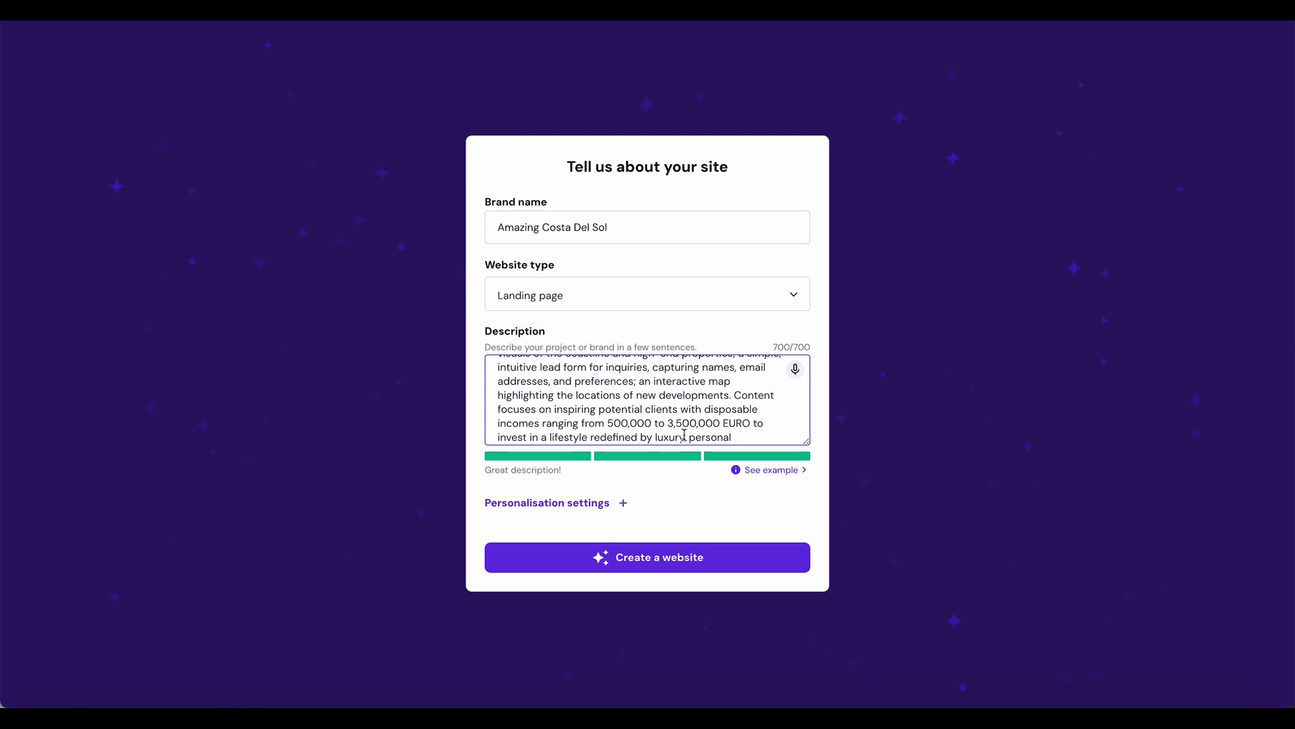
Step: End the description at "redefined by luxury." and replace "addresses" with "phone number" in the lead form details
left_click_drag(685, 437, 757, 440)
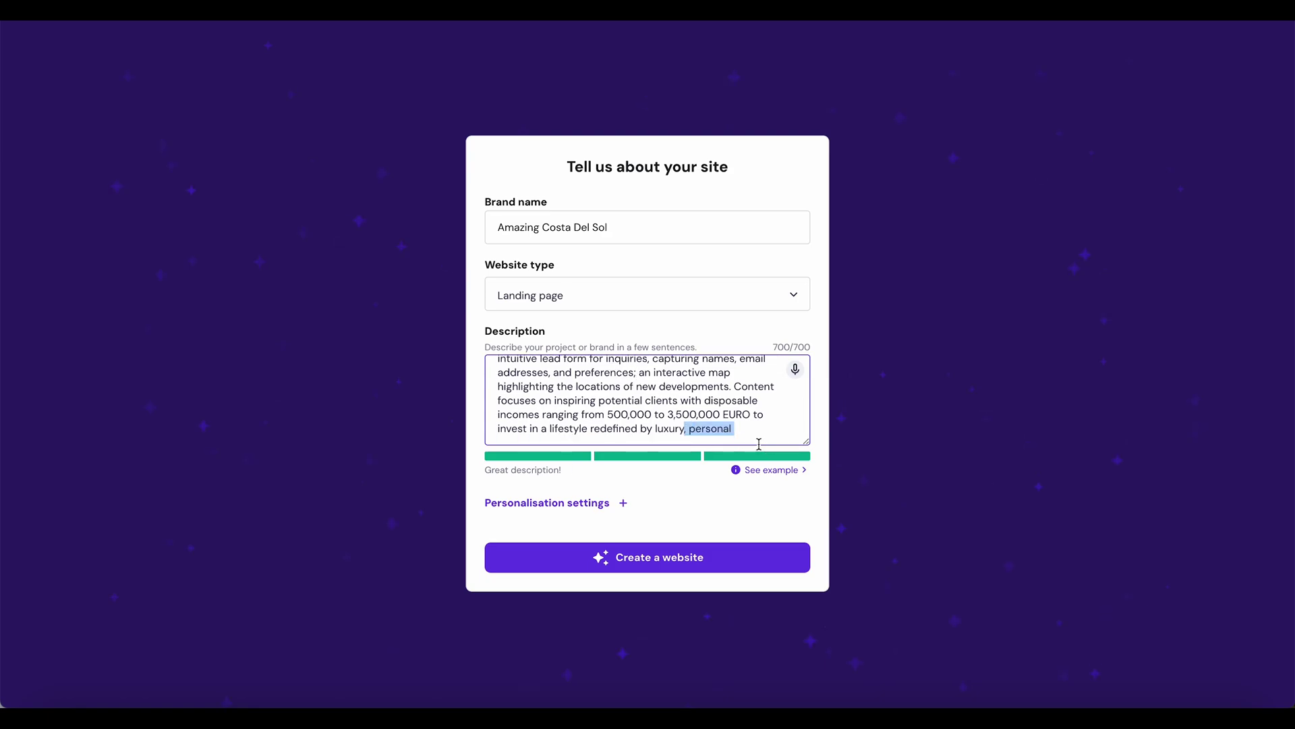
key("BackSpace")
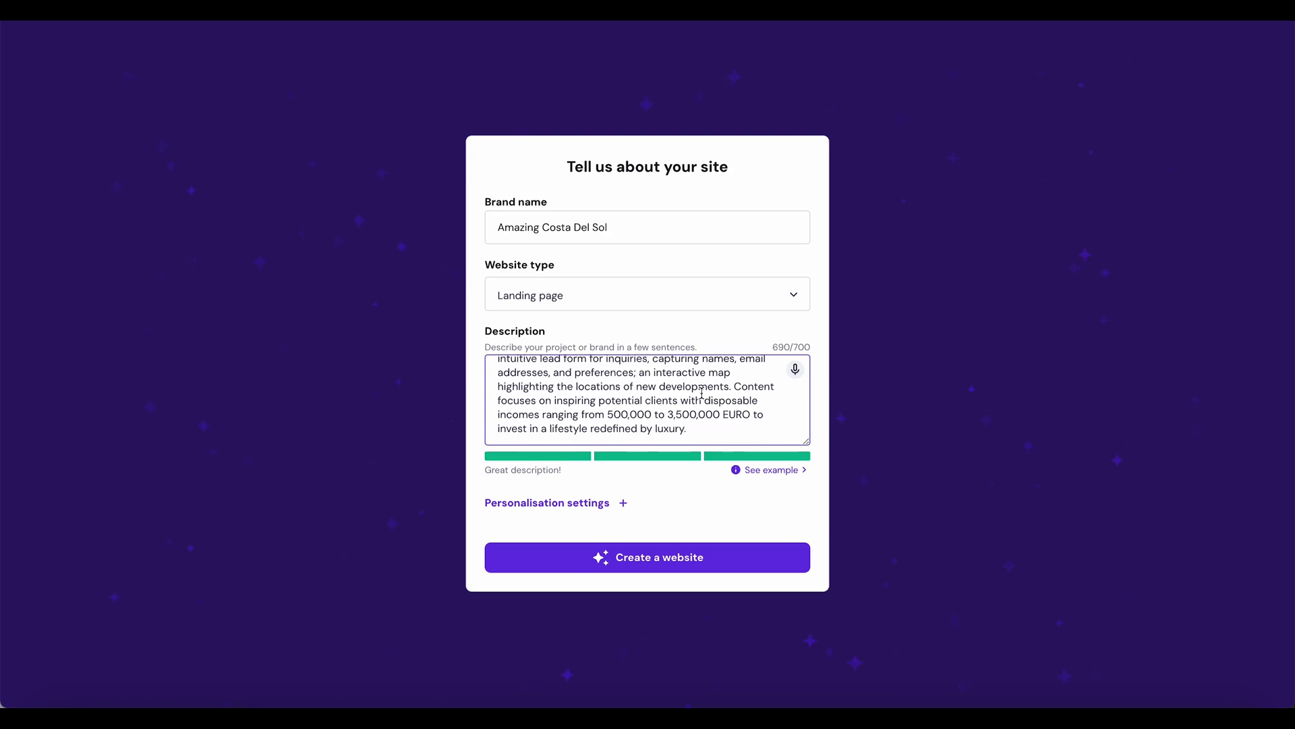
scroll(705, 395, "up", 2)
scroll(702, 393, "up", 1)
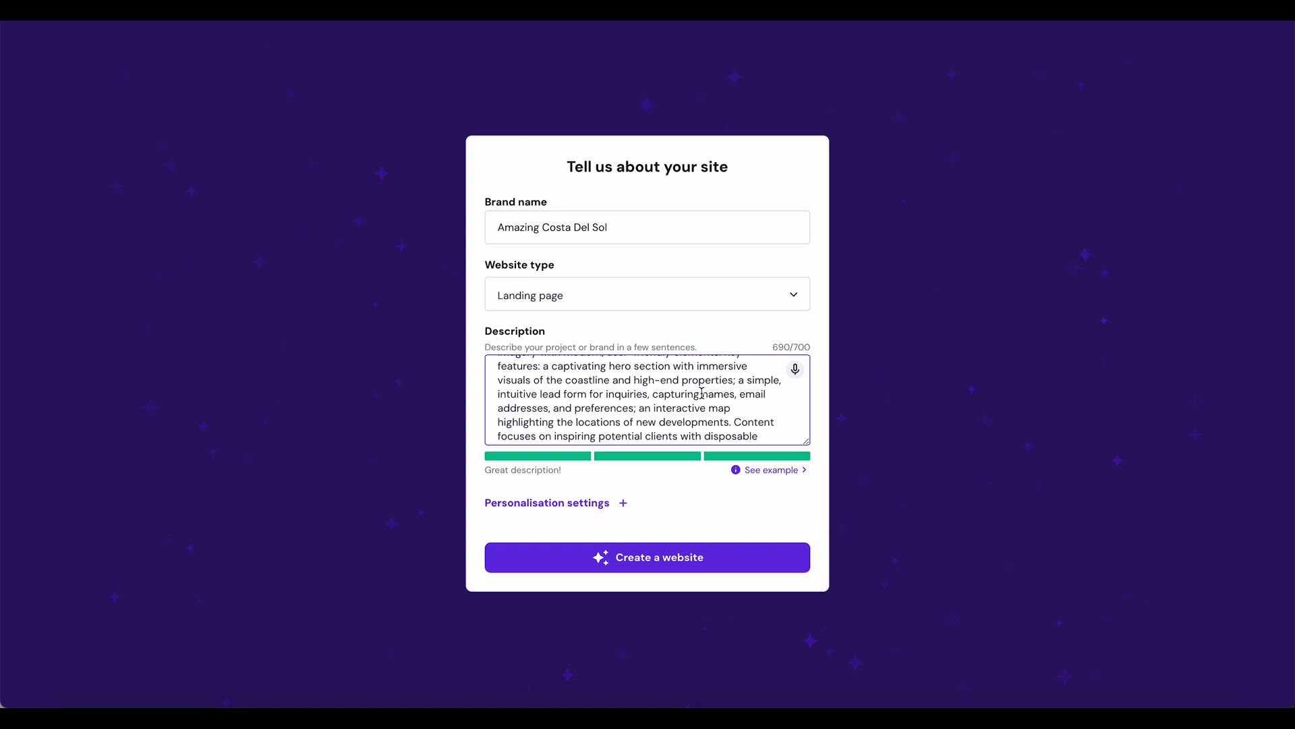
double_click(504, 410)
type("phone")
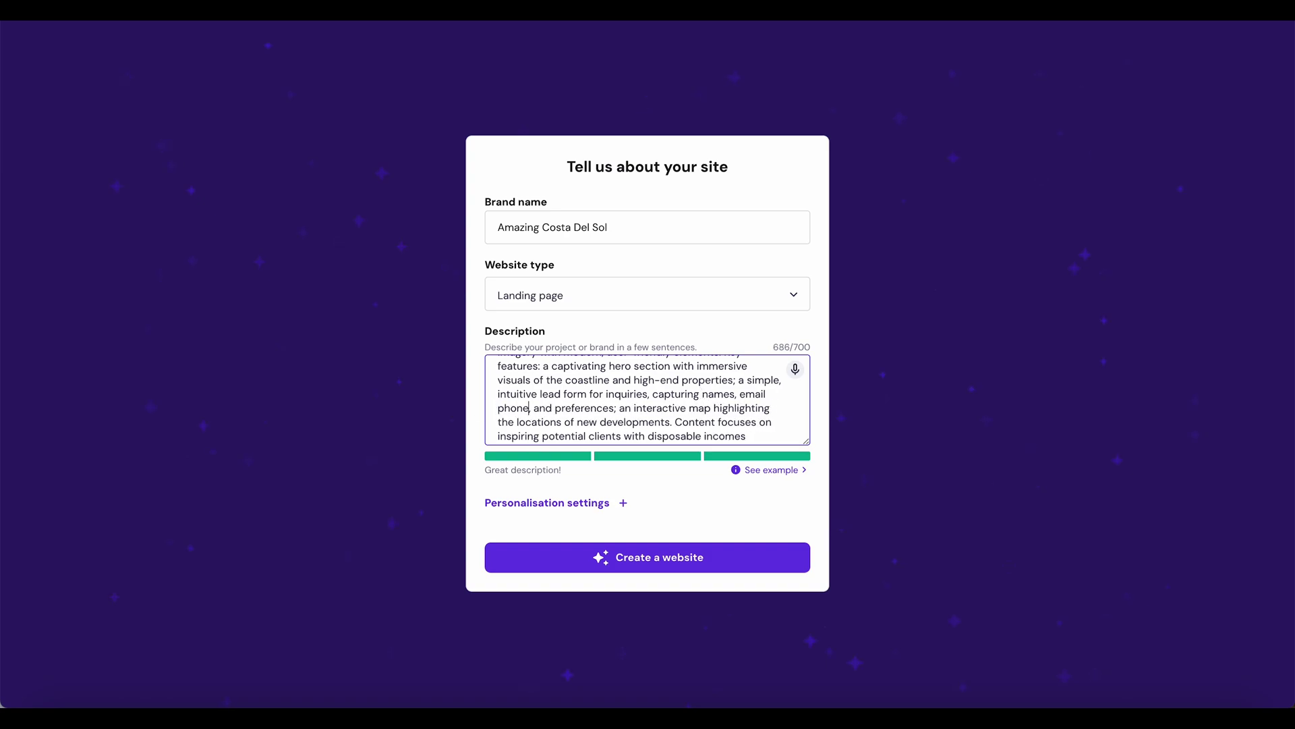
type(" number")
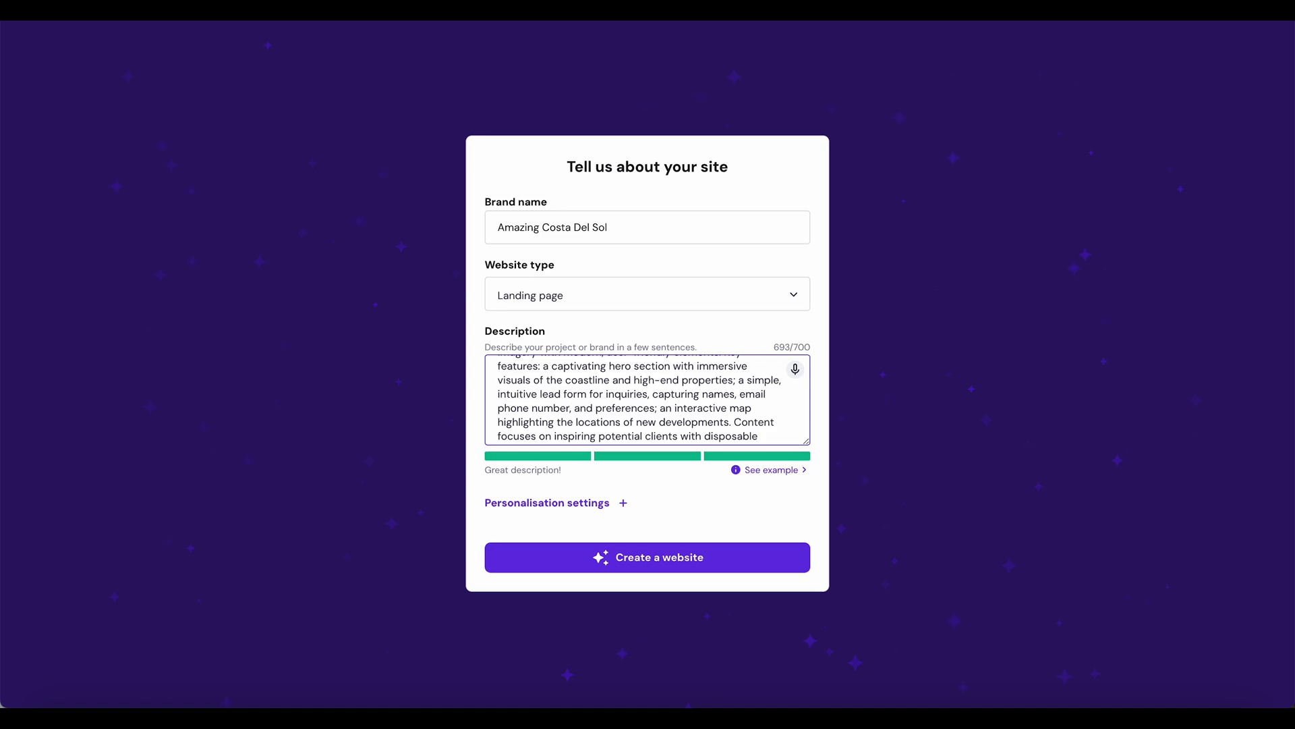
Step: Generate the website with the Minimal style and the color palette that has a green accent
left_click(525, 506)
scroll(528, 508, "down", 1)
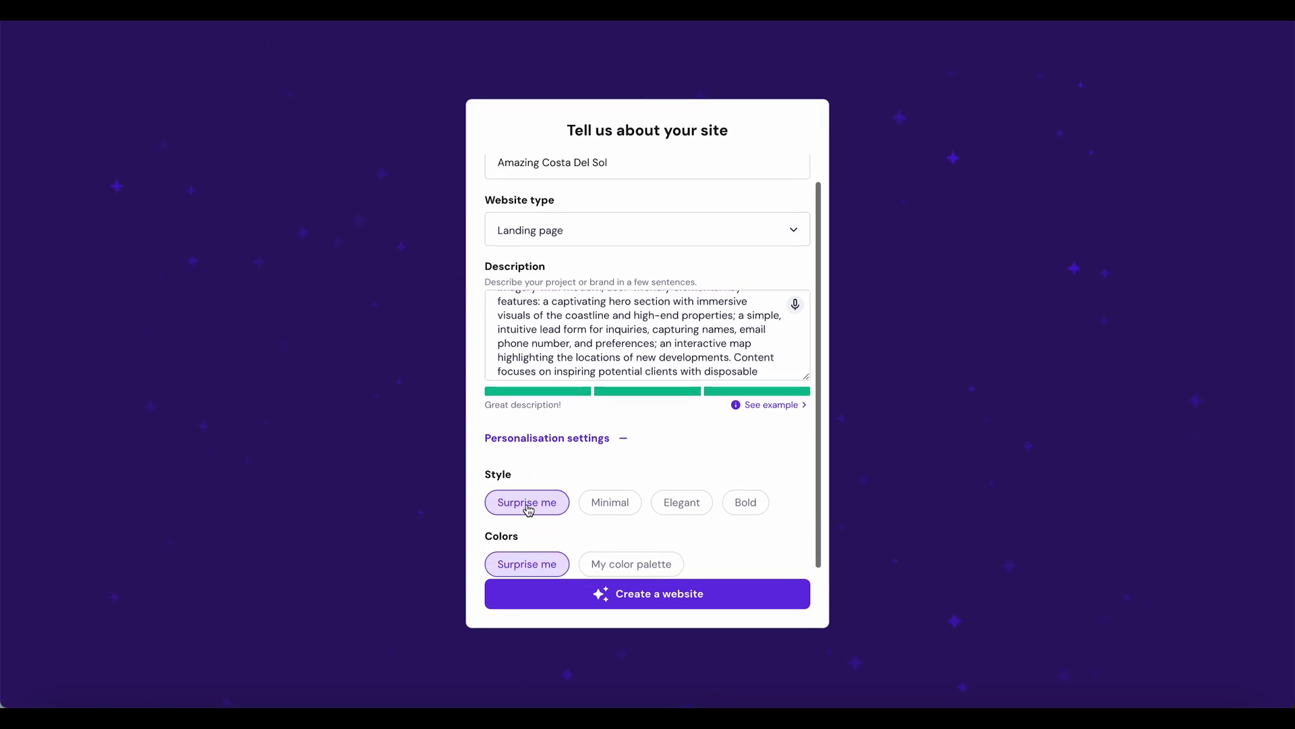
left_click(604, 504)
left_click(617, 556)
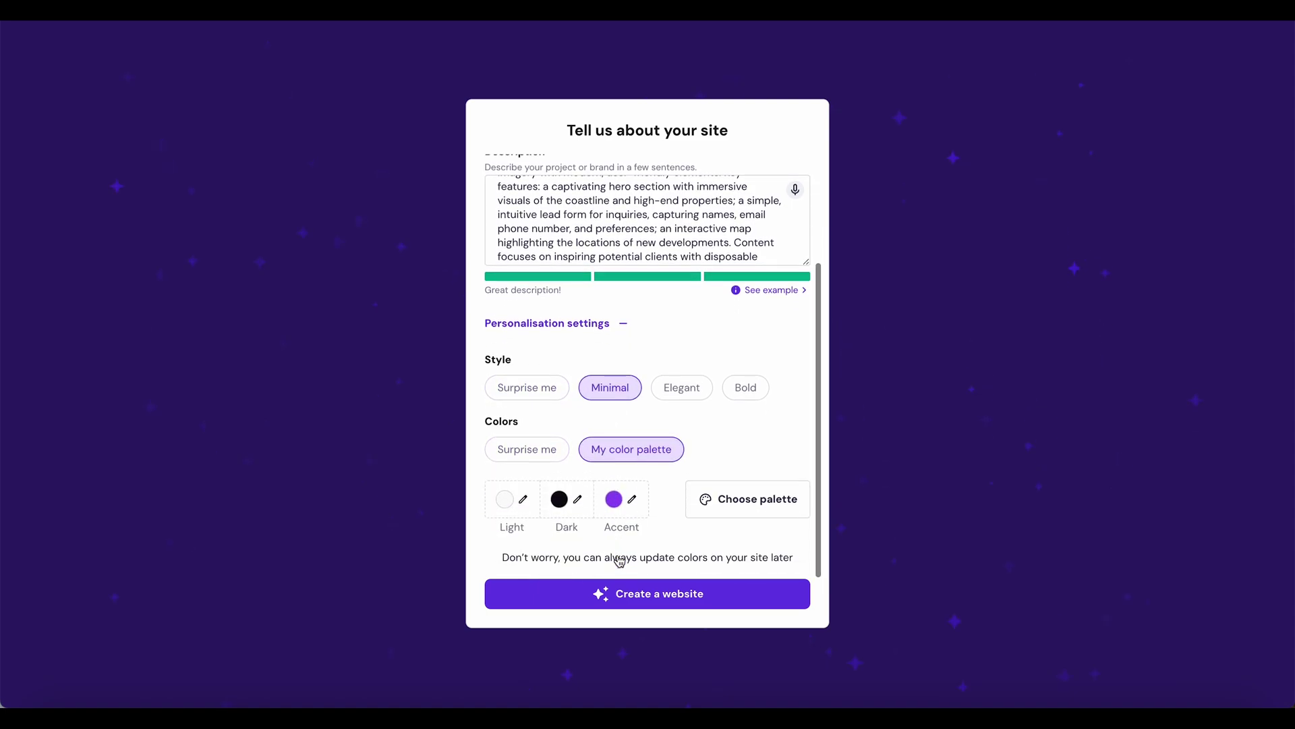
left_click(735, 508)
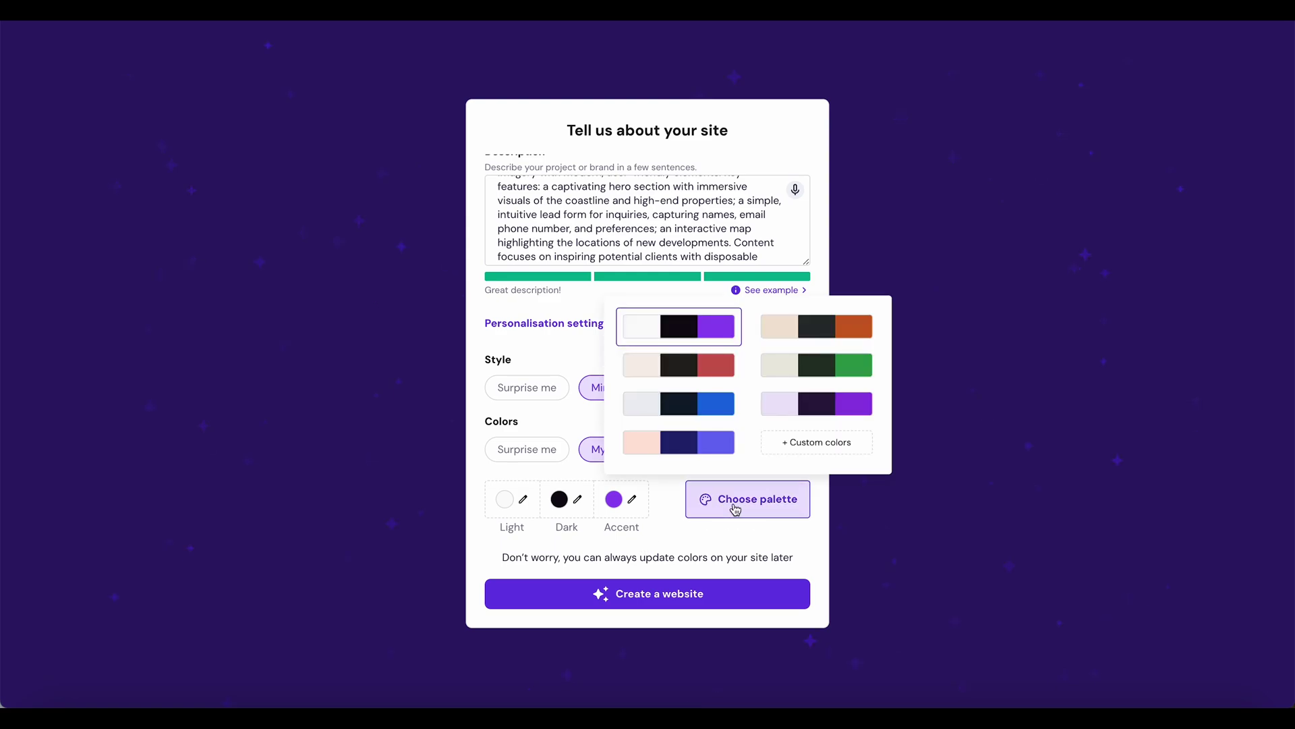
left_click(821, 365)
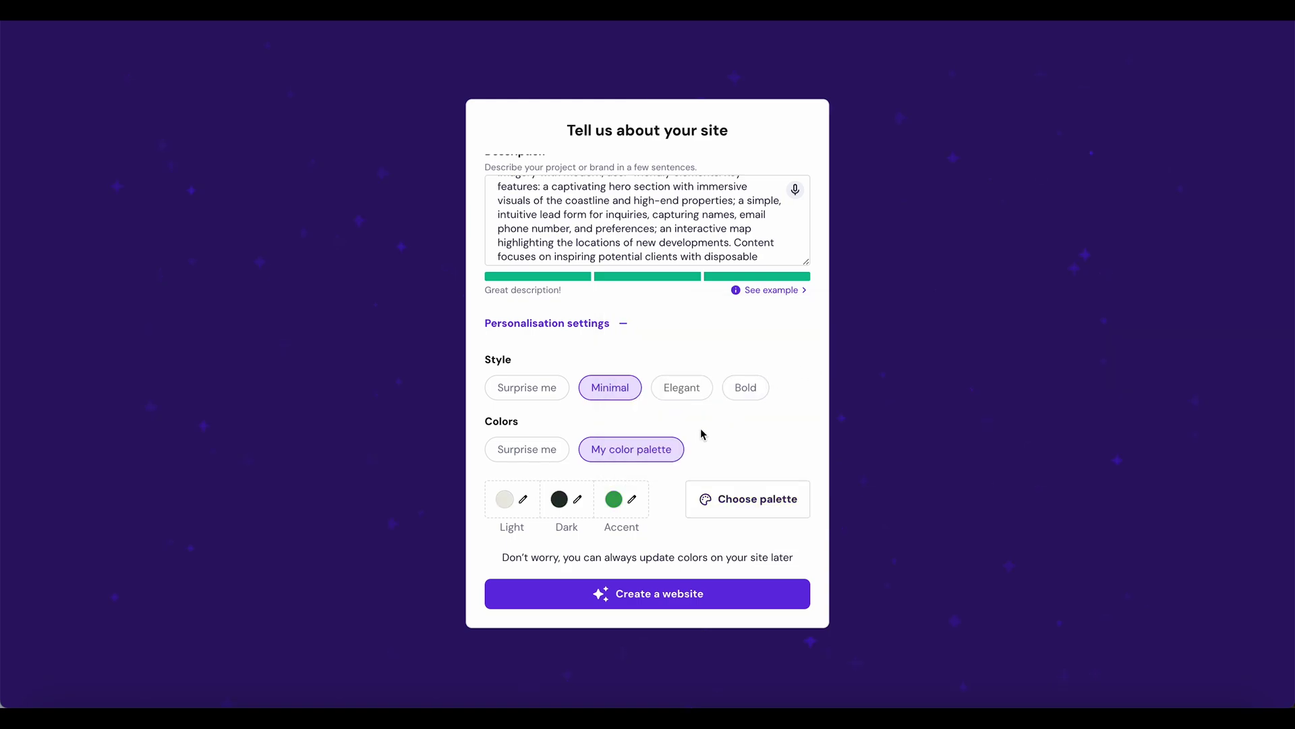
left_click(609, 595)
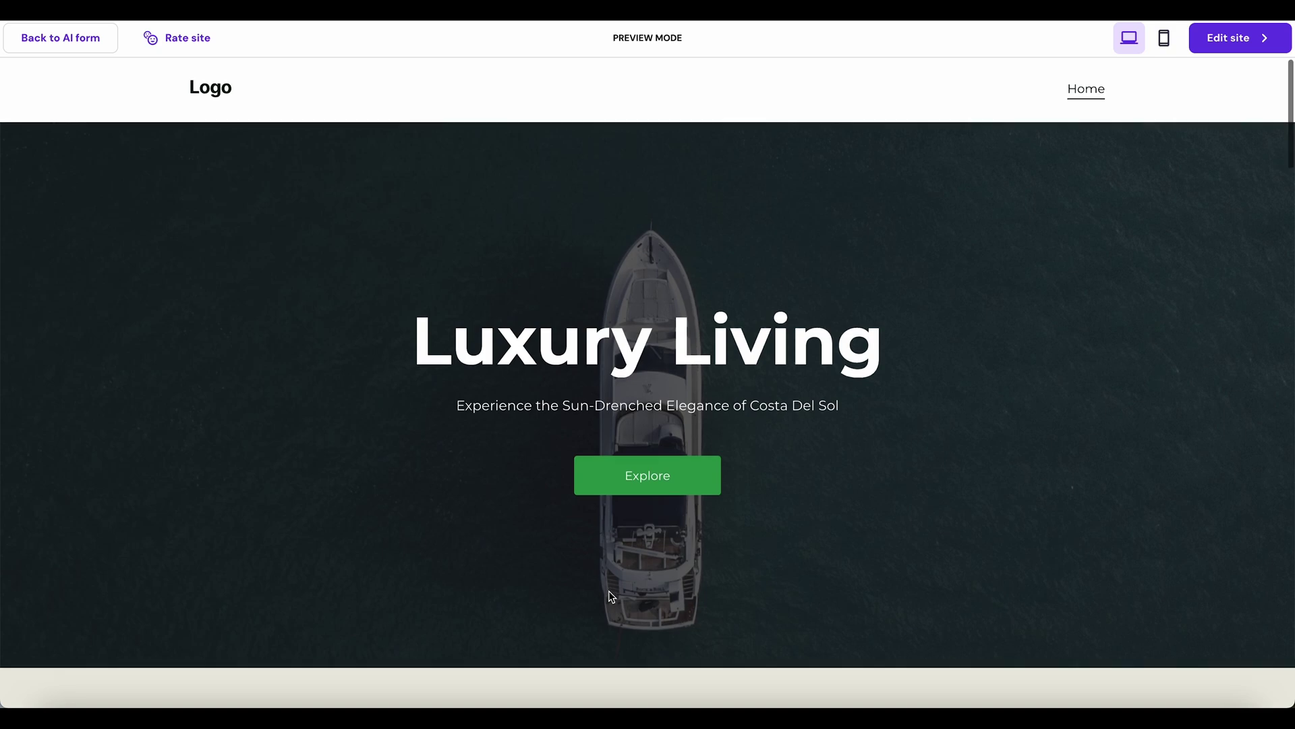
Step: Review all sections of the generated landing page down to the footer, and check its mobile preview
scroll(609, 590, "down", 4)
scroll(608, 589, "down", 10)
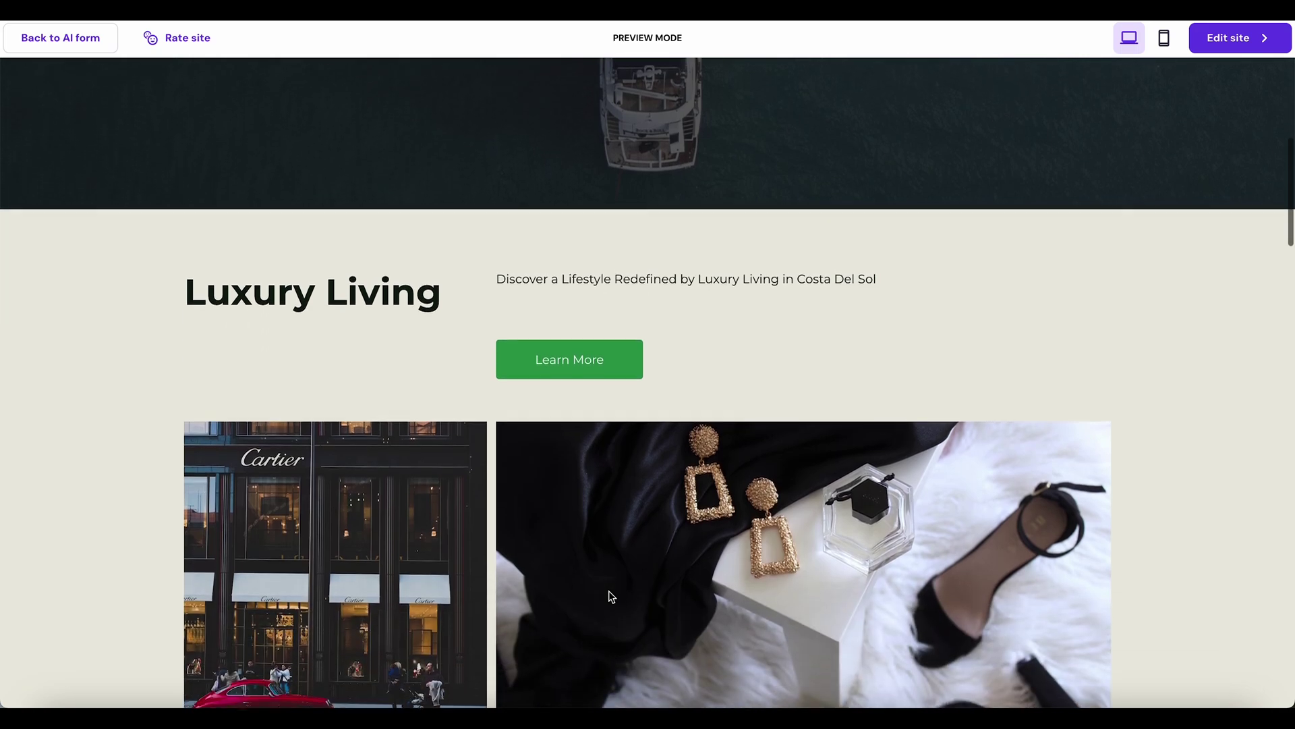
scroll(610, 591, "down", 3)
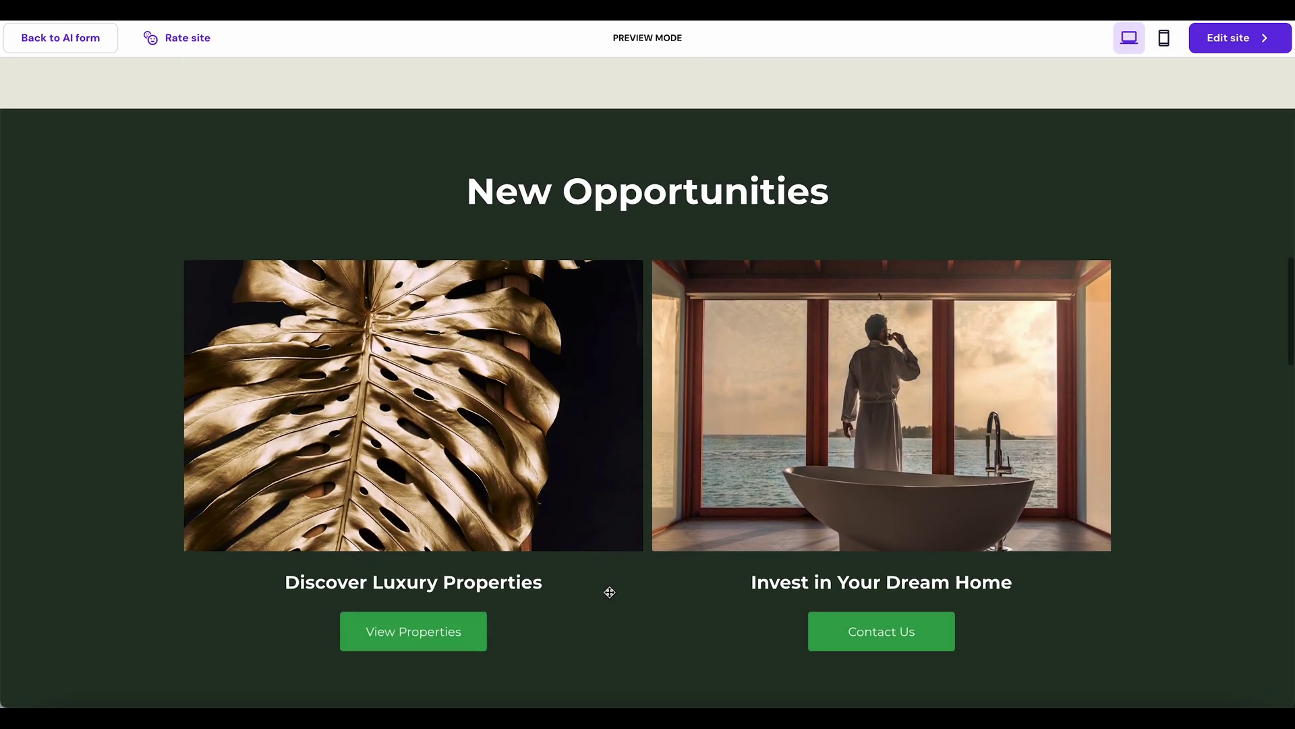
scroll(609, 592, "down", 5)
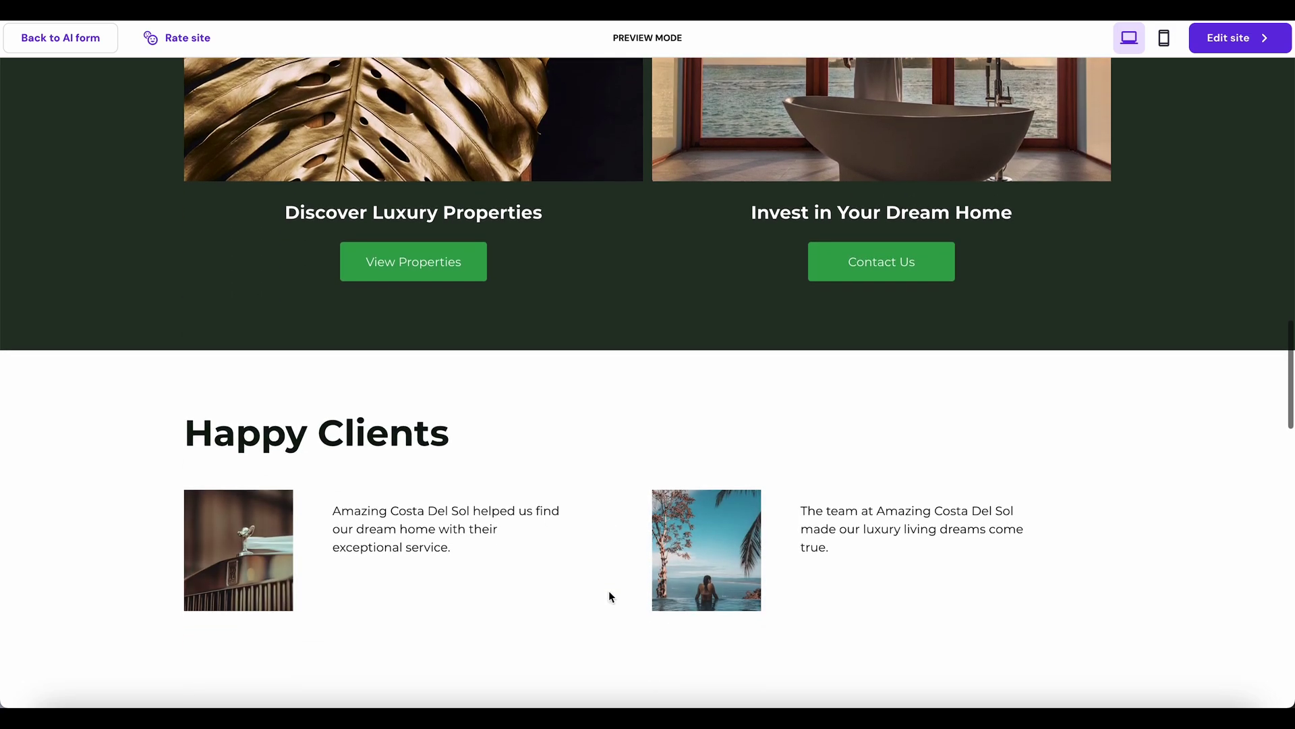
scroll(610, 592, "down", 5)
scroll(609, 589, "down", 8)
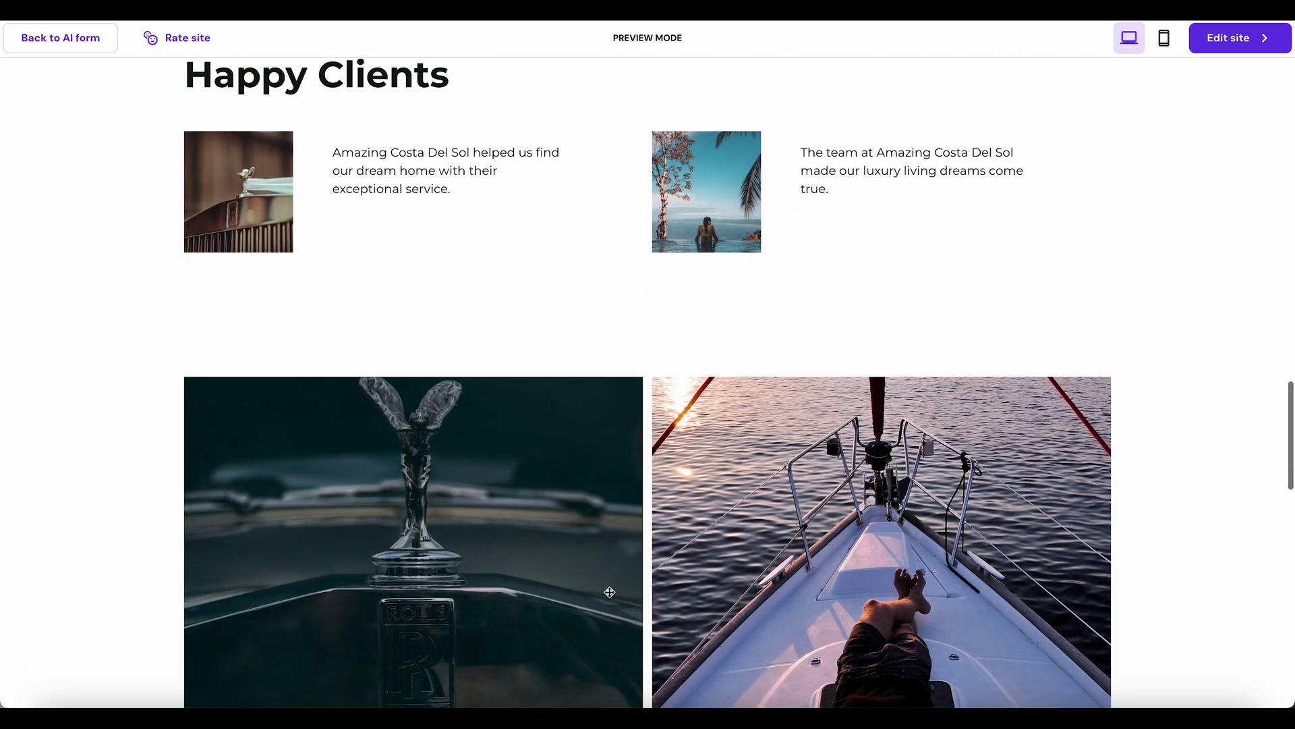
scroll(609, 590, "down", 5)
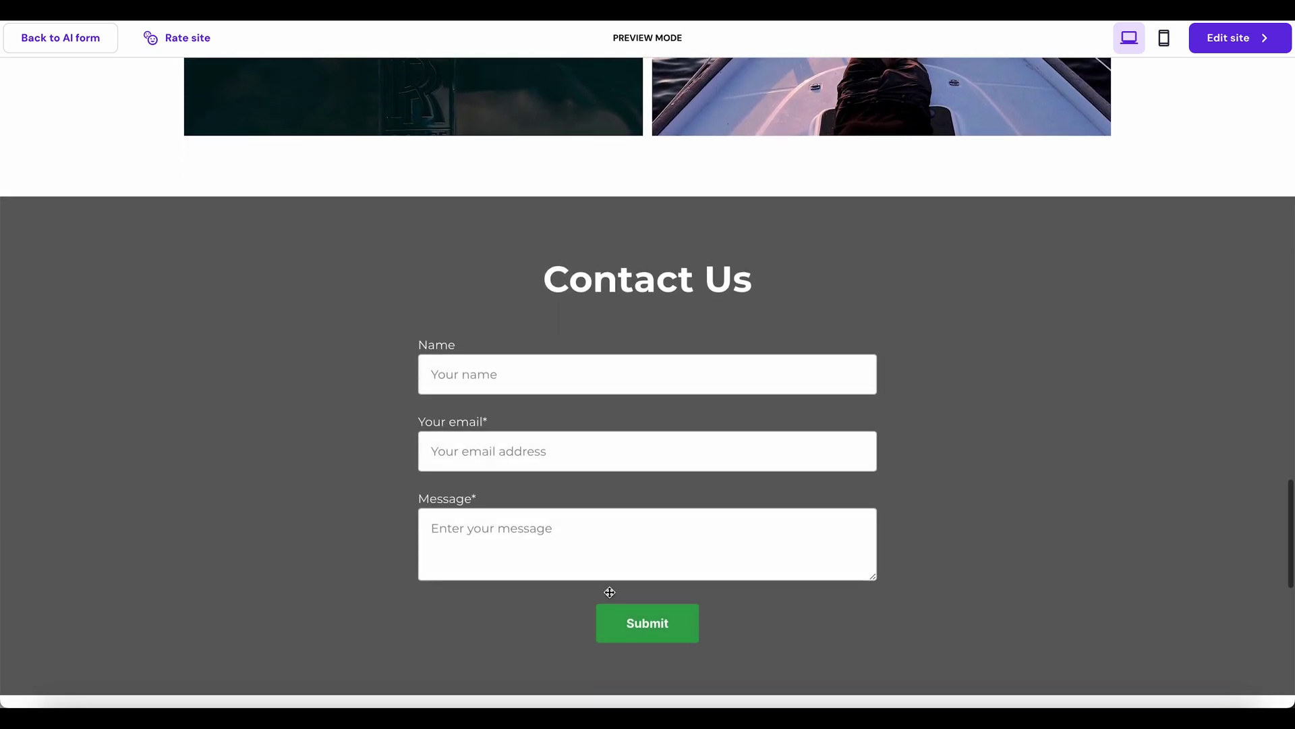
scroll(609, 592, "down", 5)
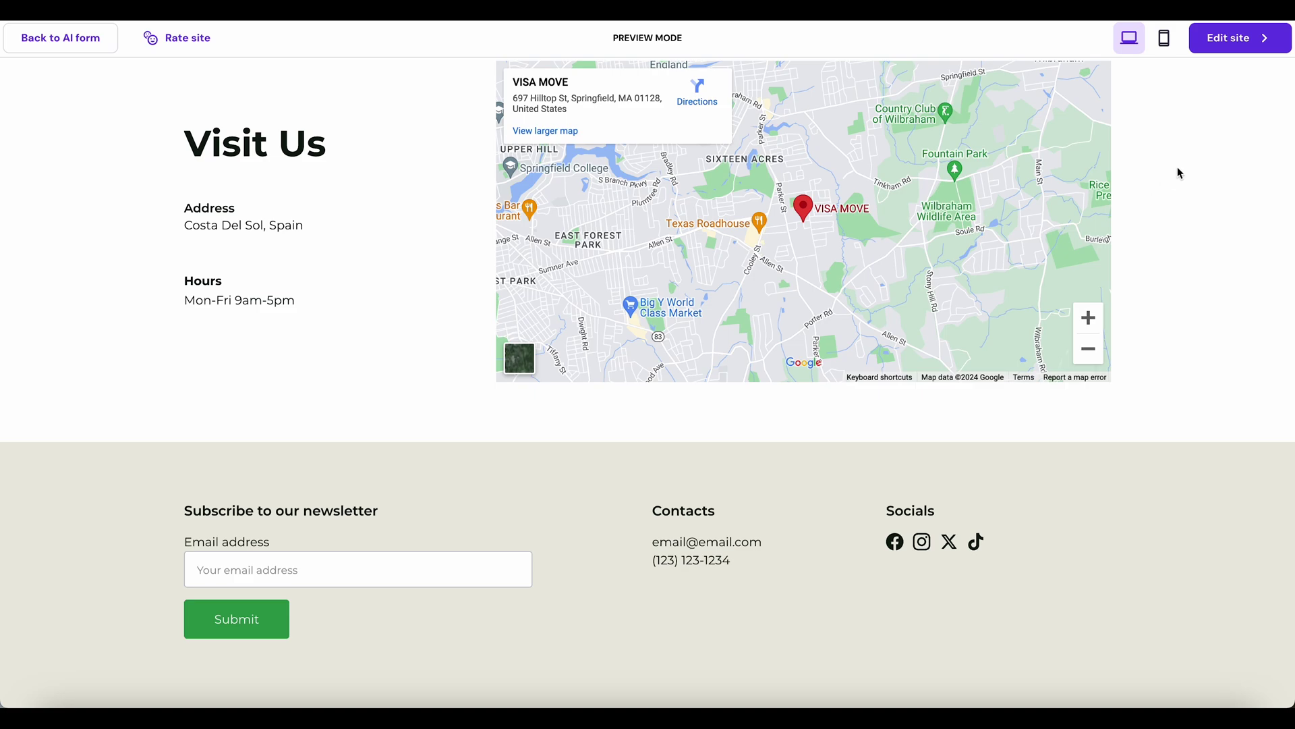
left_click(1162, 42)
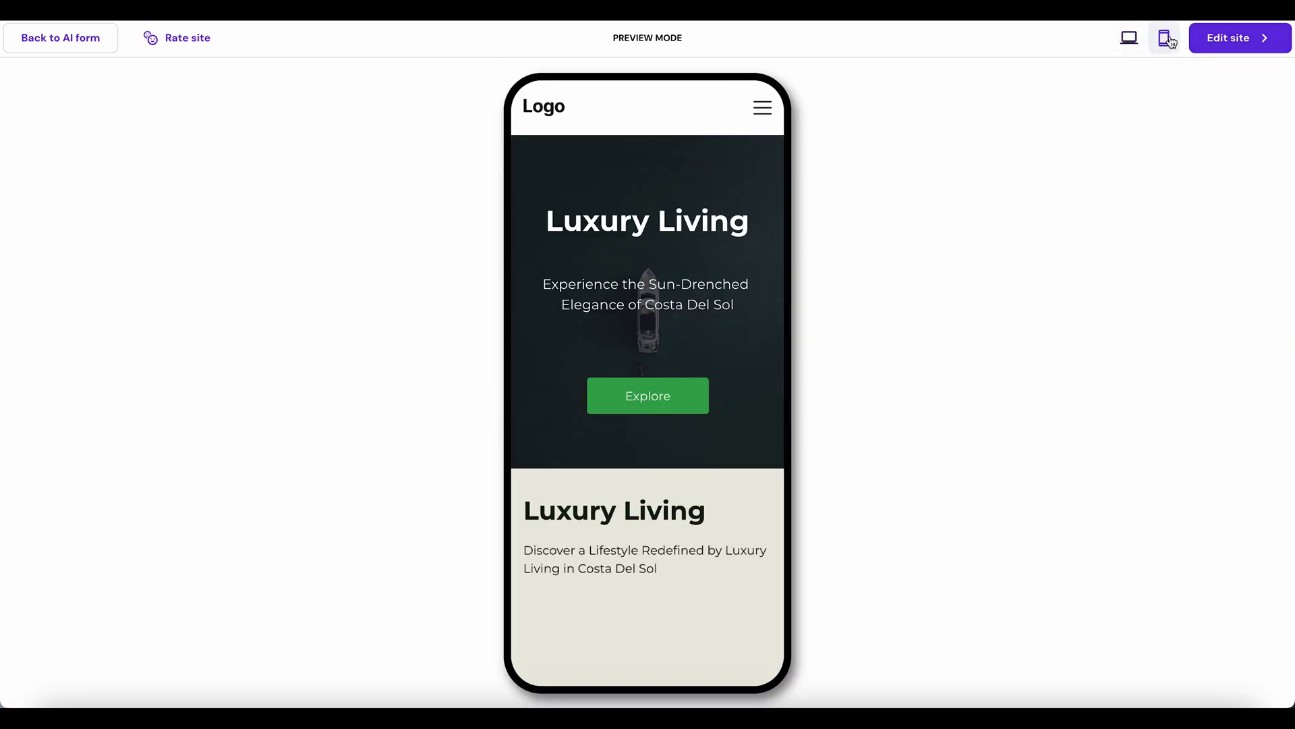
Step: Open the site for editing, switch to the desktop view and show the site-wide color settings
left_click(1218, 39)
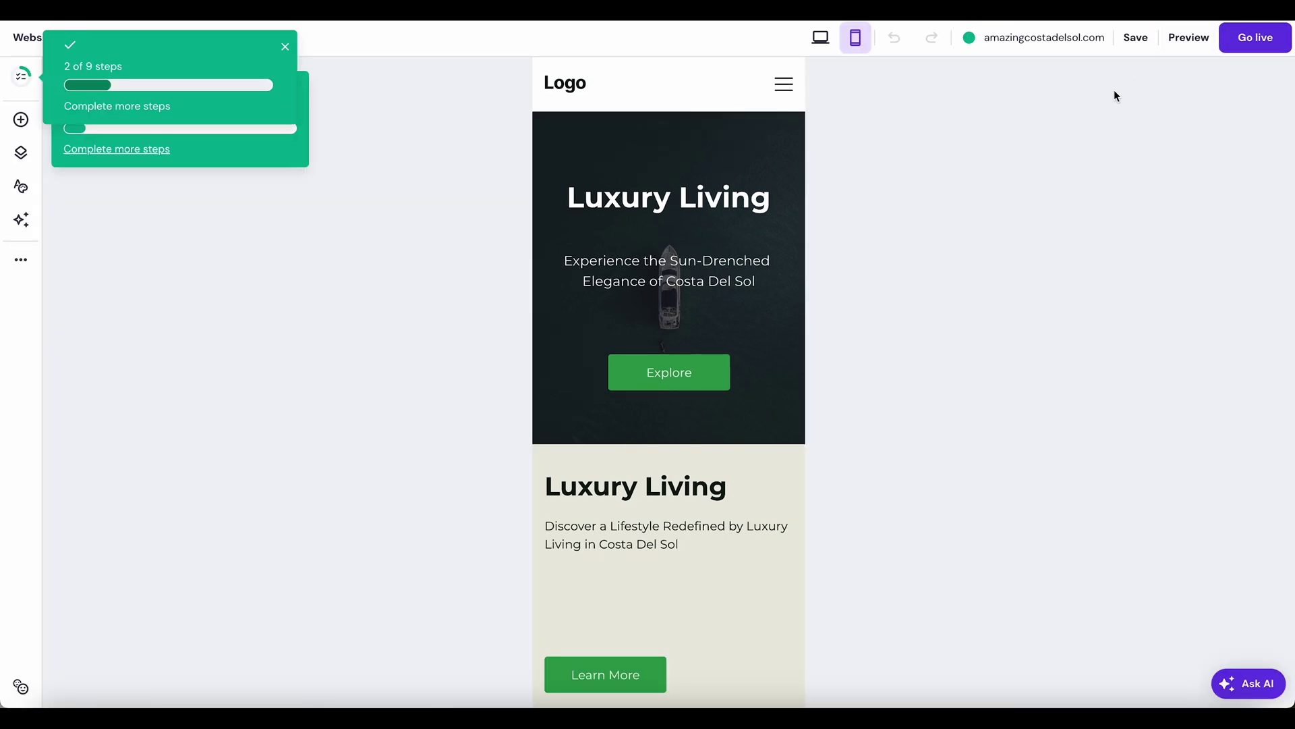
left_click(827, 40)
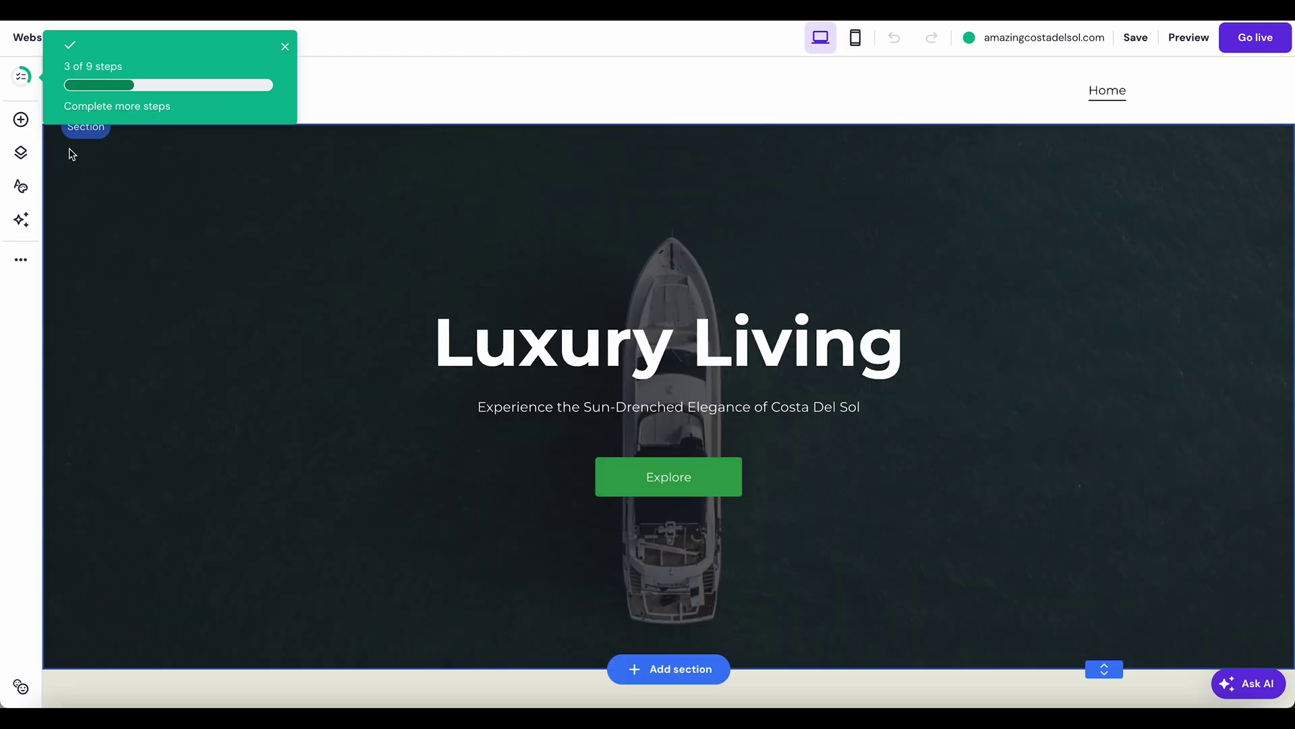
left_click(20, 188)
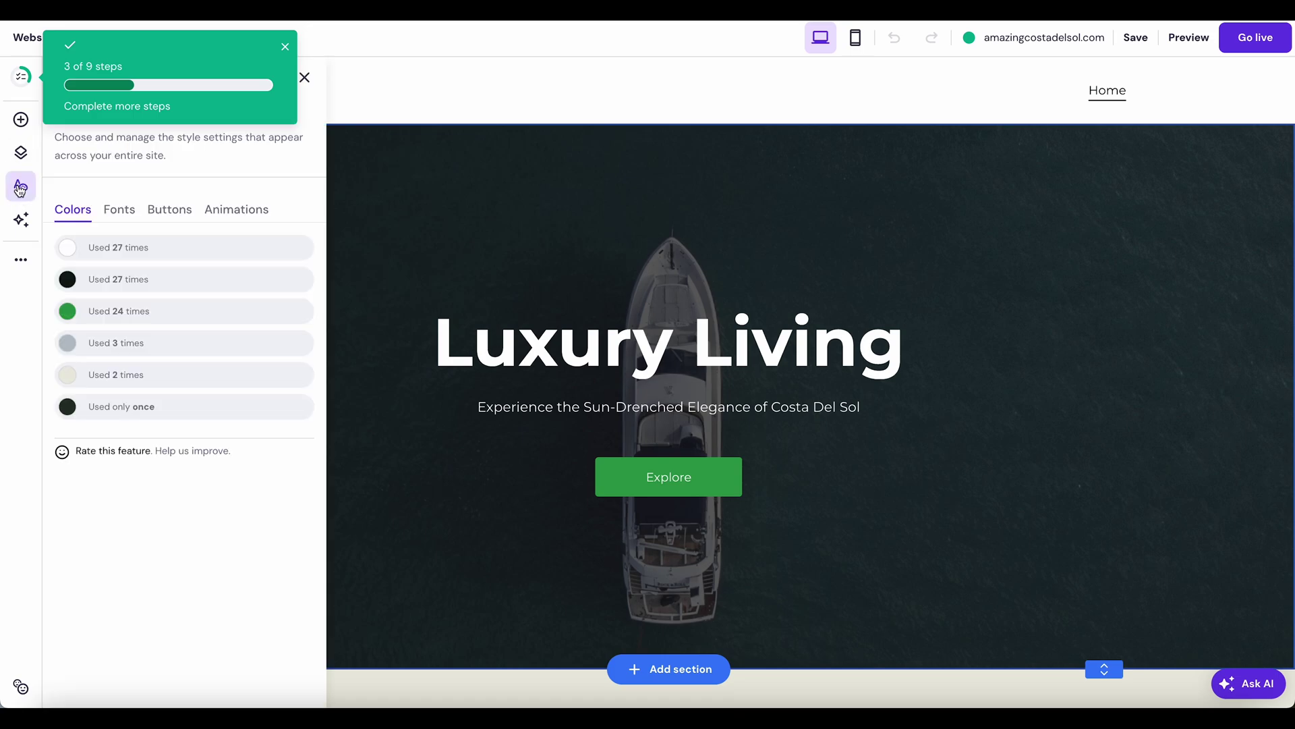
Step: Describe a new image in the AI image generator: "Please, can you create an image of very happy family starting new happy lifestyle in new home in Costa Del Sol"
left_click(21, 219)
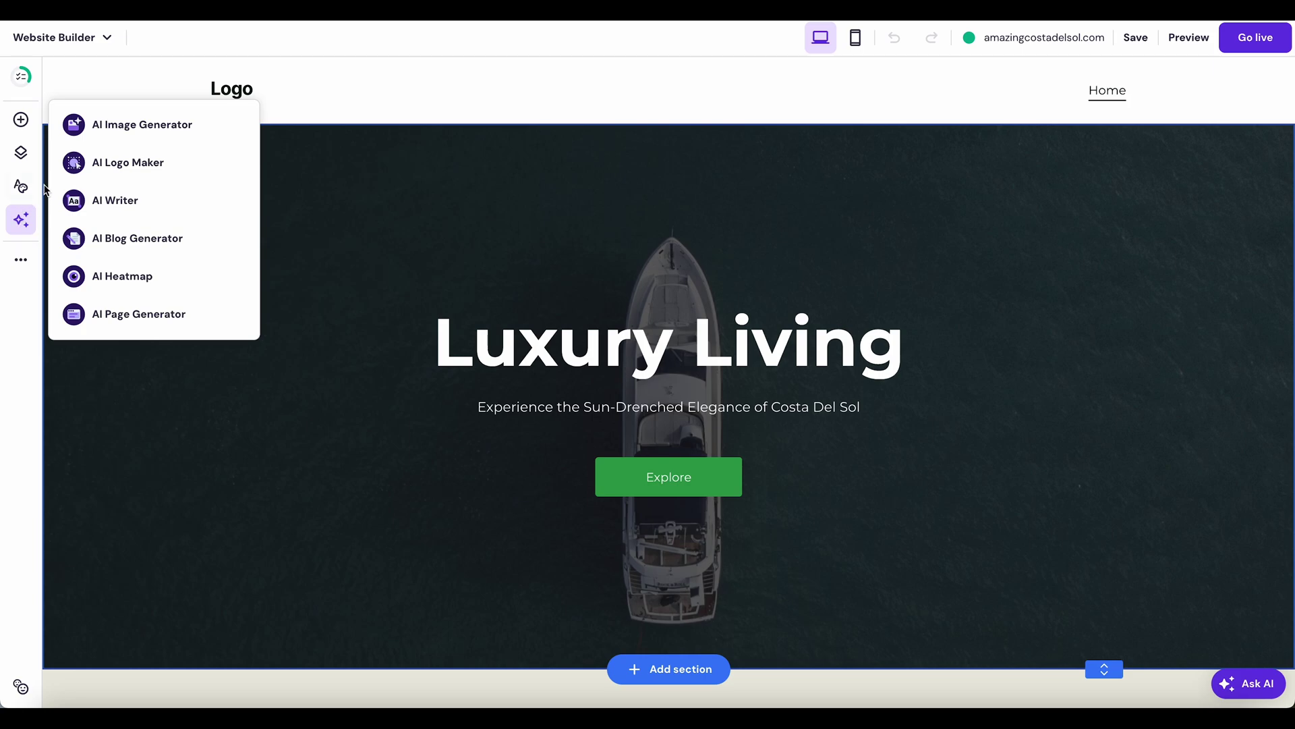
left_click(122, 125)
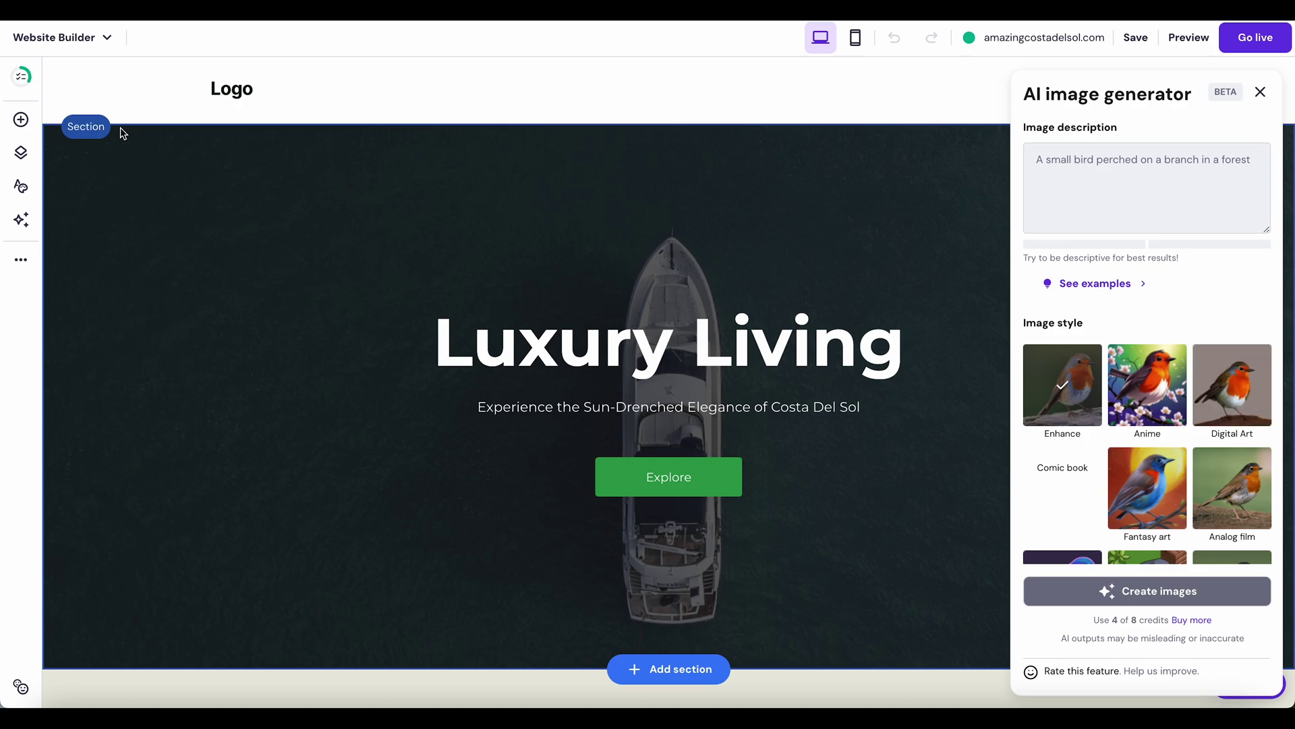
left_click(1061, 180)
type("P")
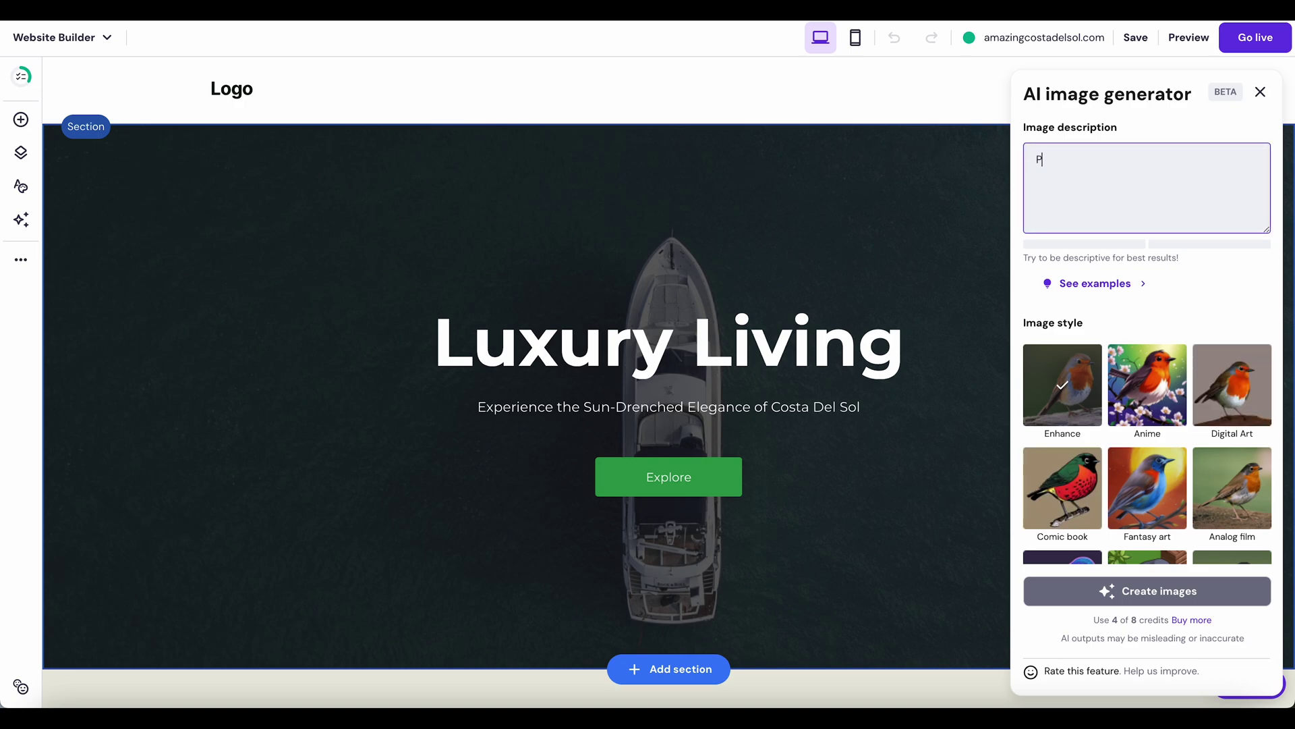
type("lease, can yo")
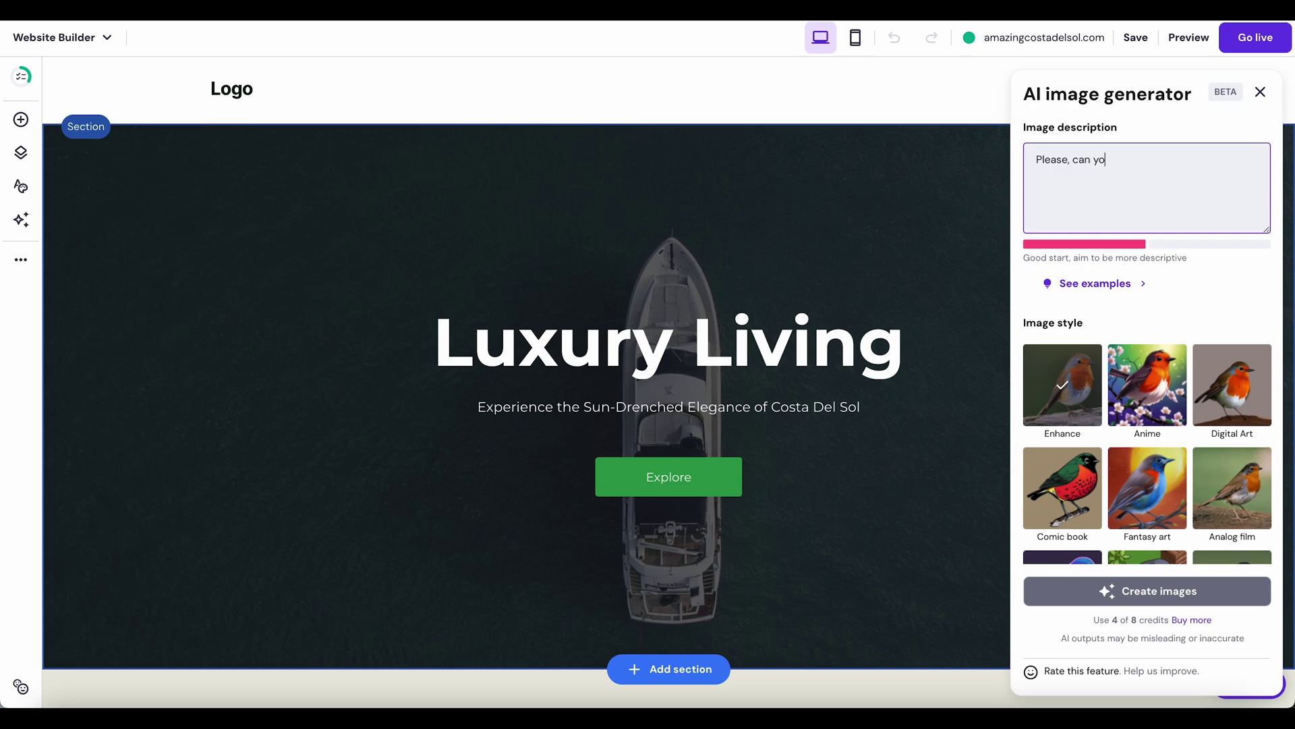
type("u creat")
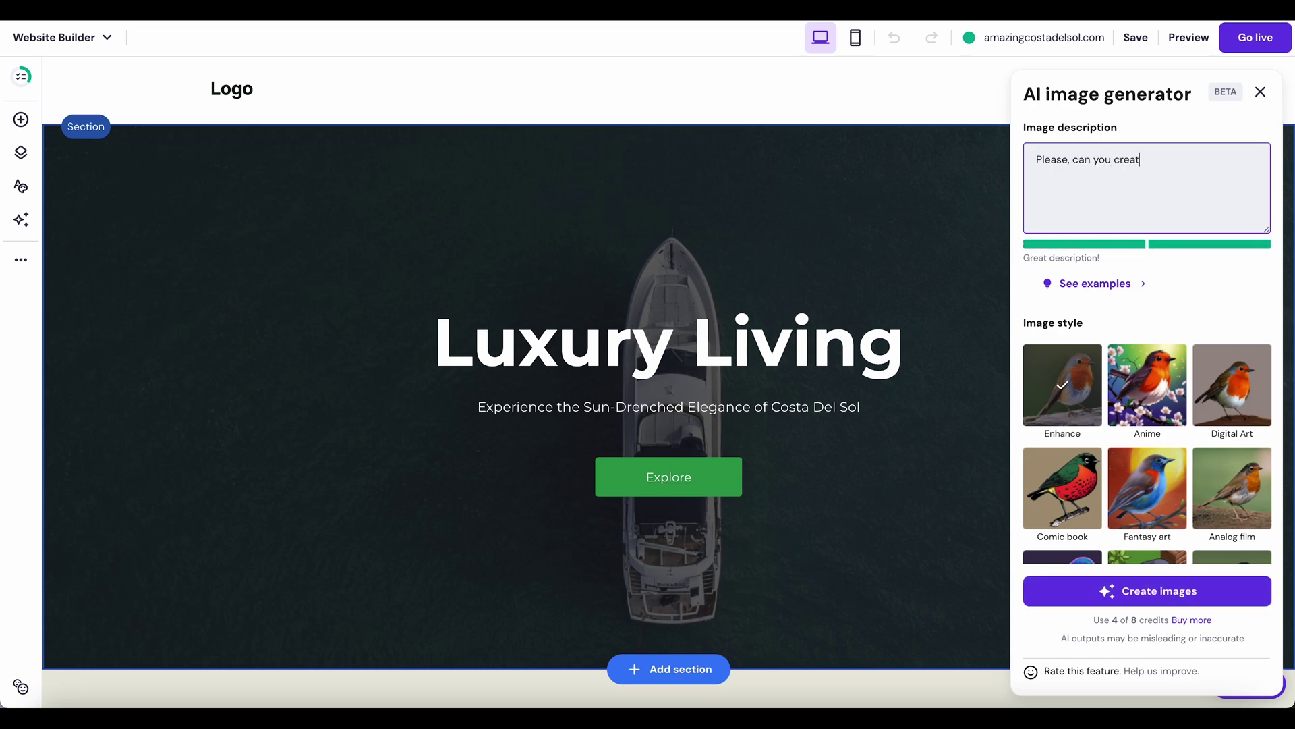
type("e an image of very happy fami")
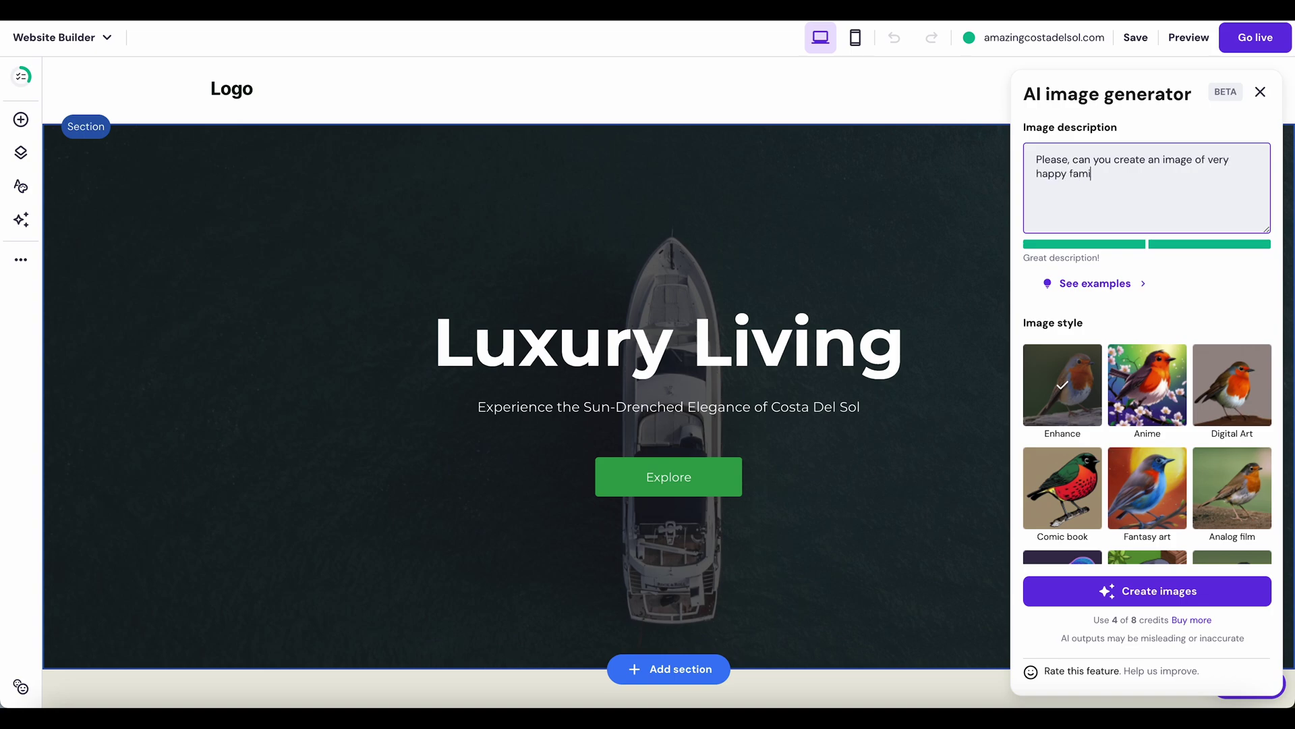
type("ly starting new happy lifesty")
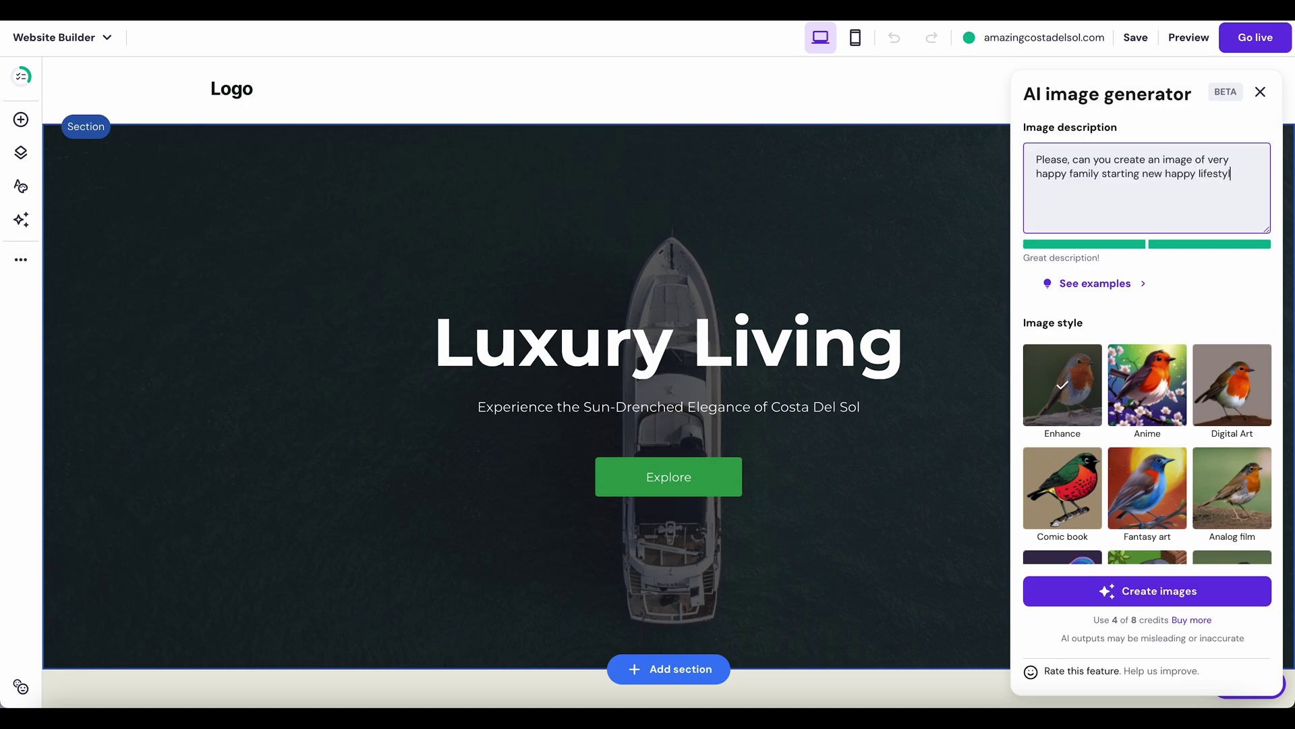
type("le in new home in Costa Del Sol")
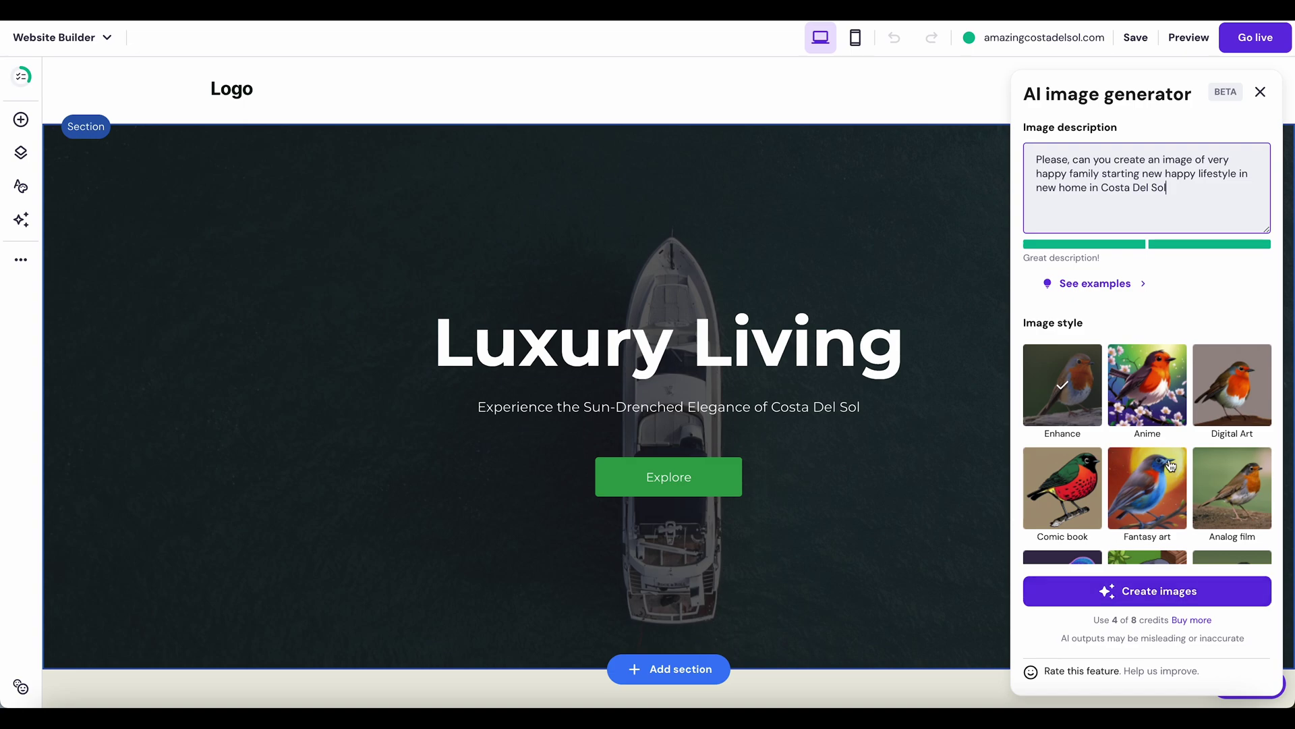
Step: Choose the Cinematic image style and create the images from the description
scroll(1175, 462, "down", 2)
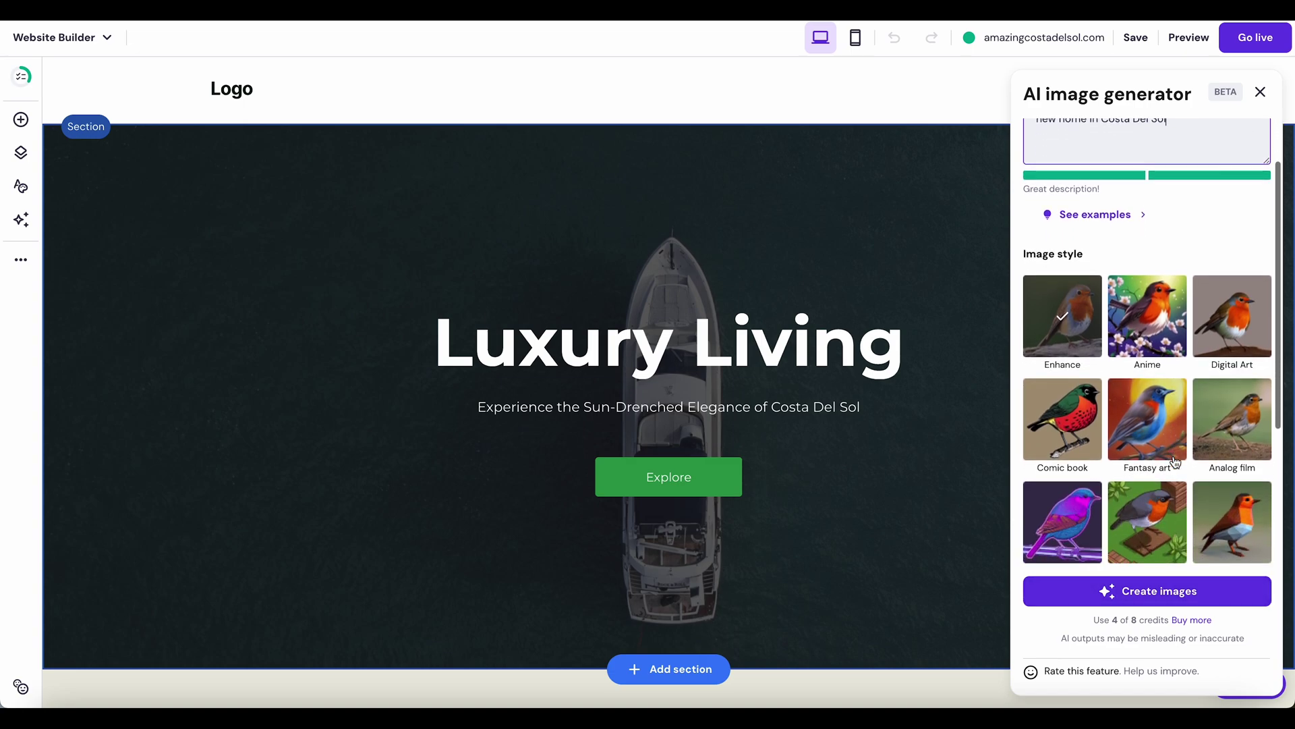
scroll(1175, 462, "down", 3)
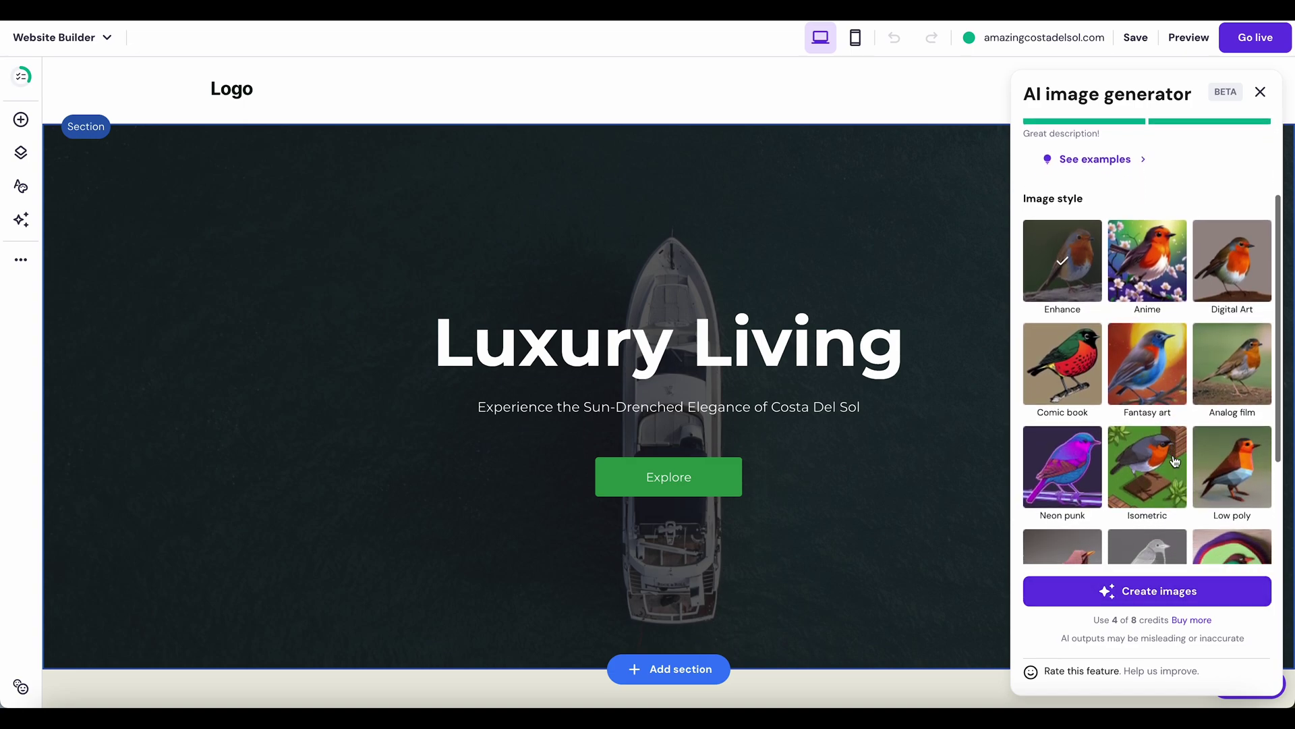
scroll(1175, 463, "down", 3)
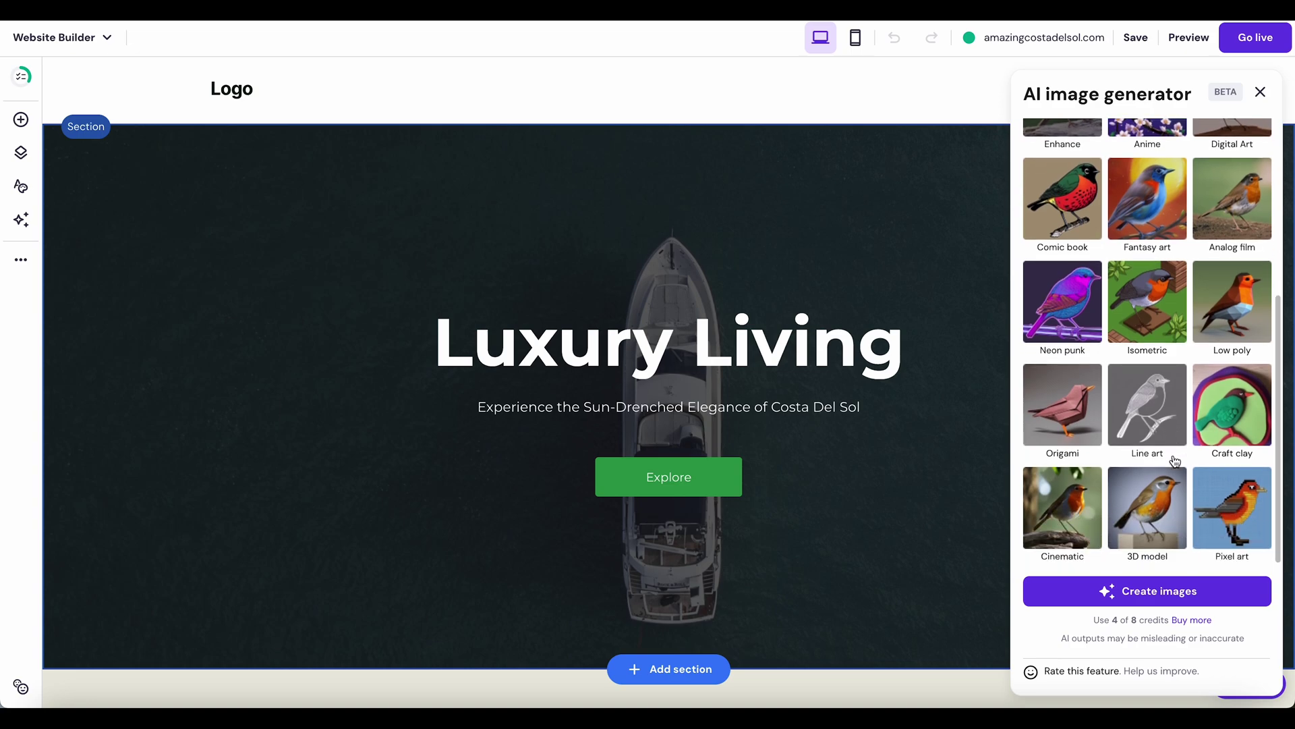
left_click(1060, 511)
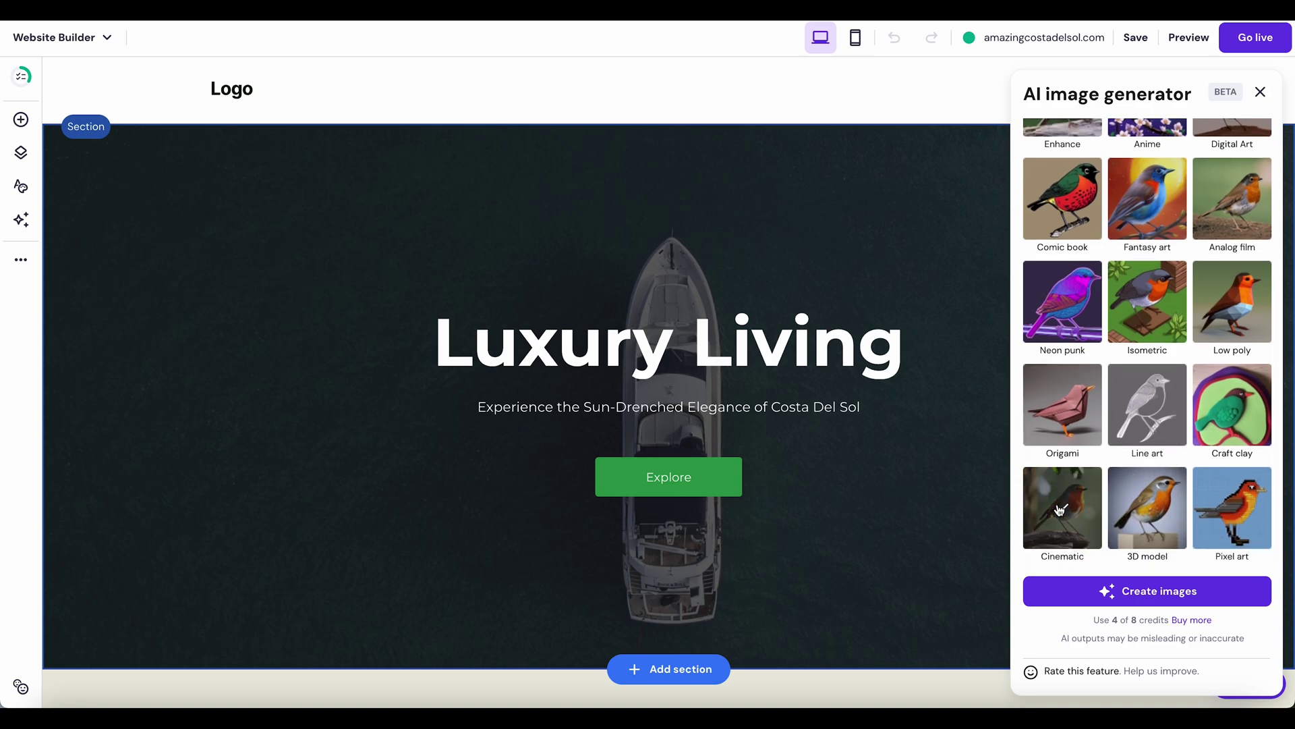
left_click(1061, 589)
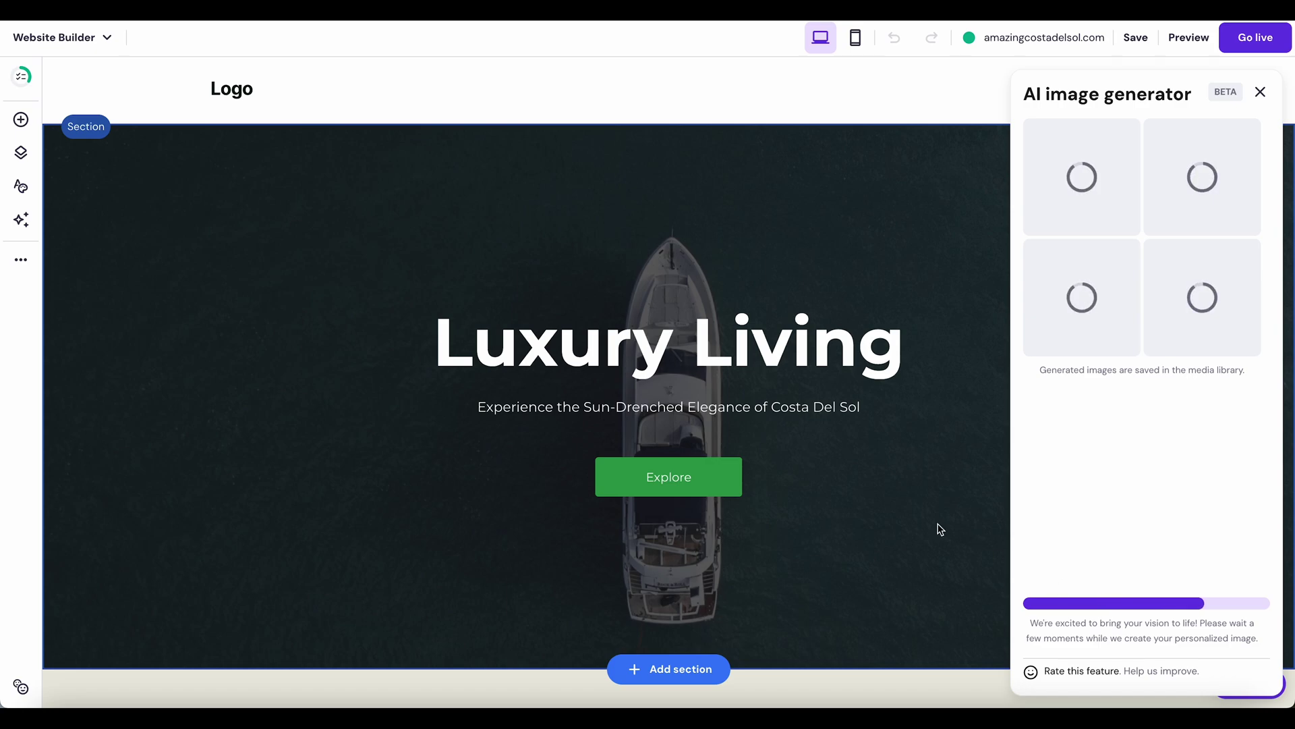
Step: Try to place the generated image of the family walking outdoors directly onto the page, over the storefront photo in the Luxury Living section
scroll(925, 533, "down", 1)
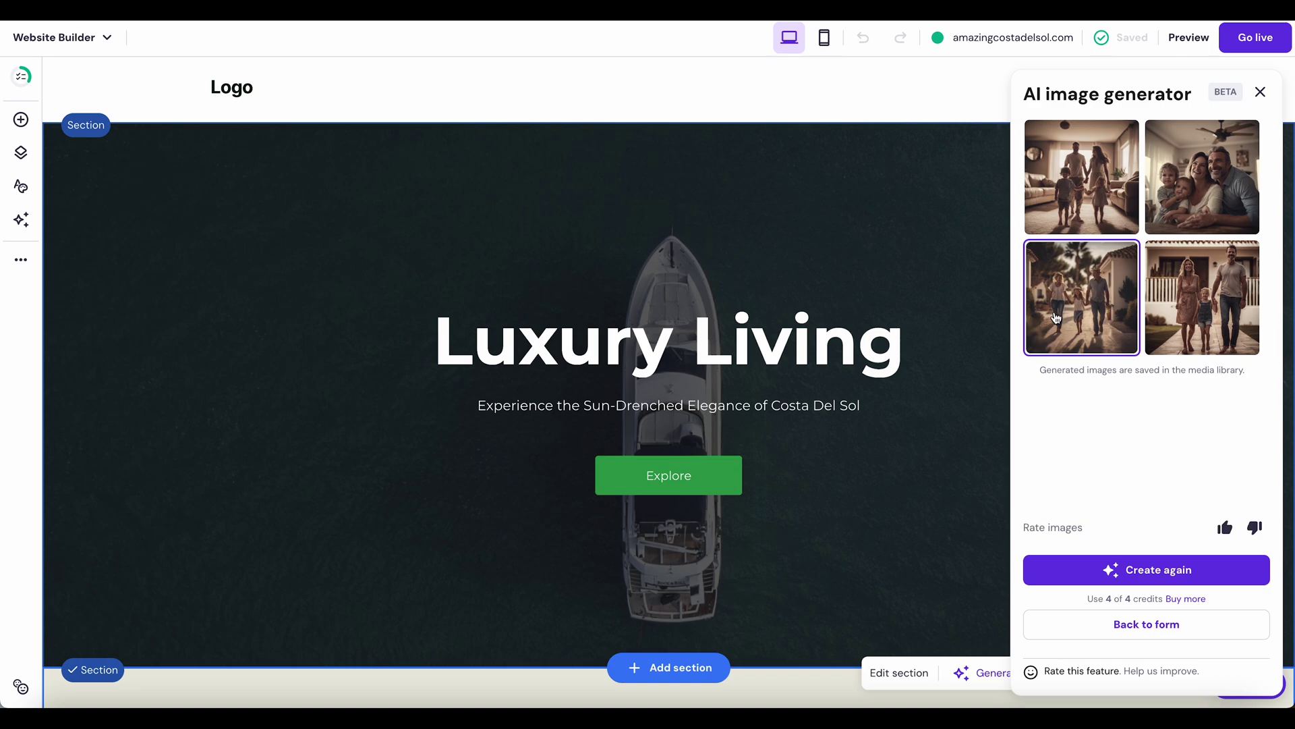
left_click_drag(1057, 318, 687, 247)
scroll(687, 245, "down", 8)
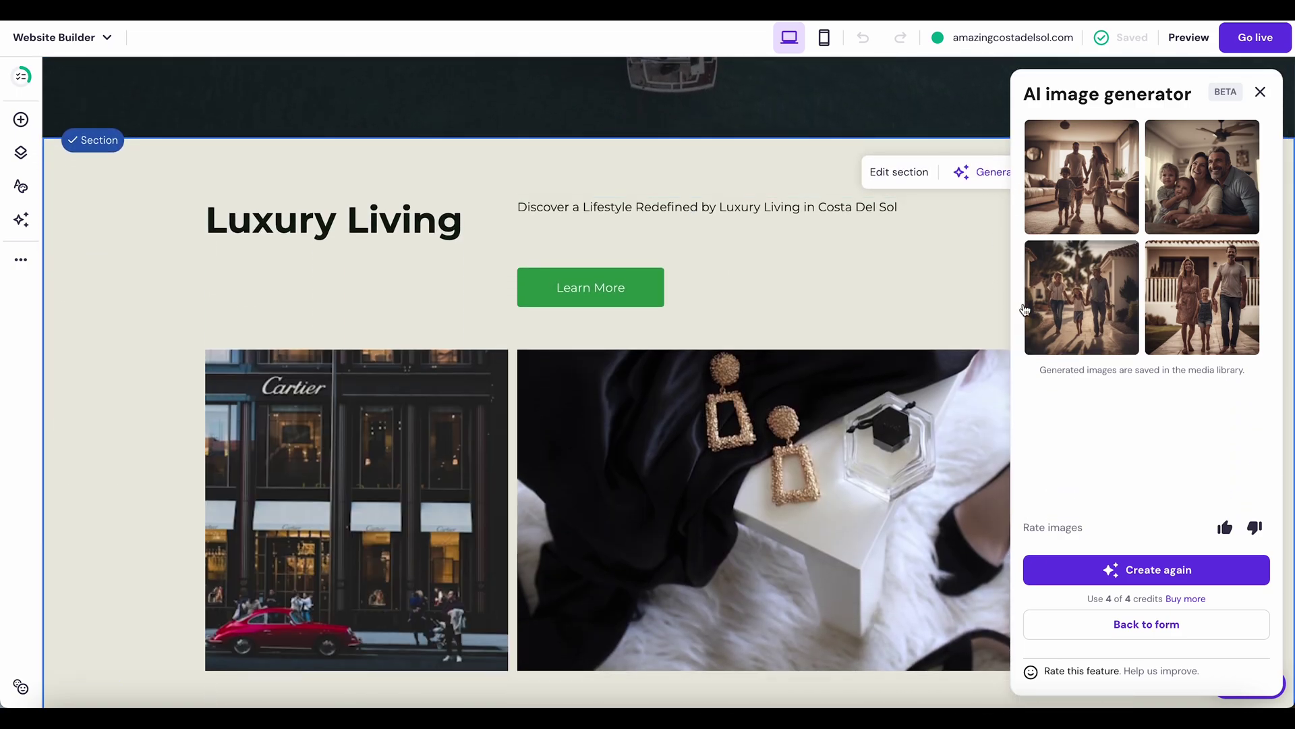
left_click_drag(1065, 312, 301, 506)
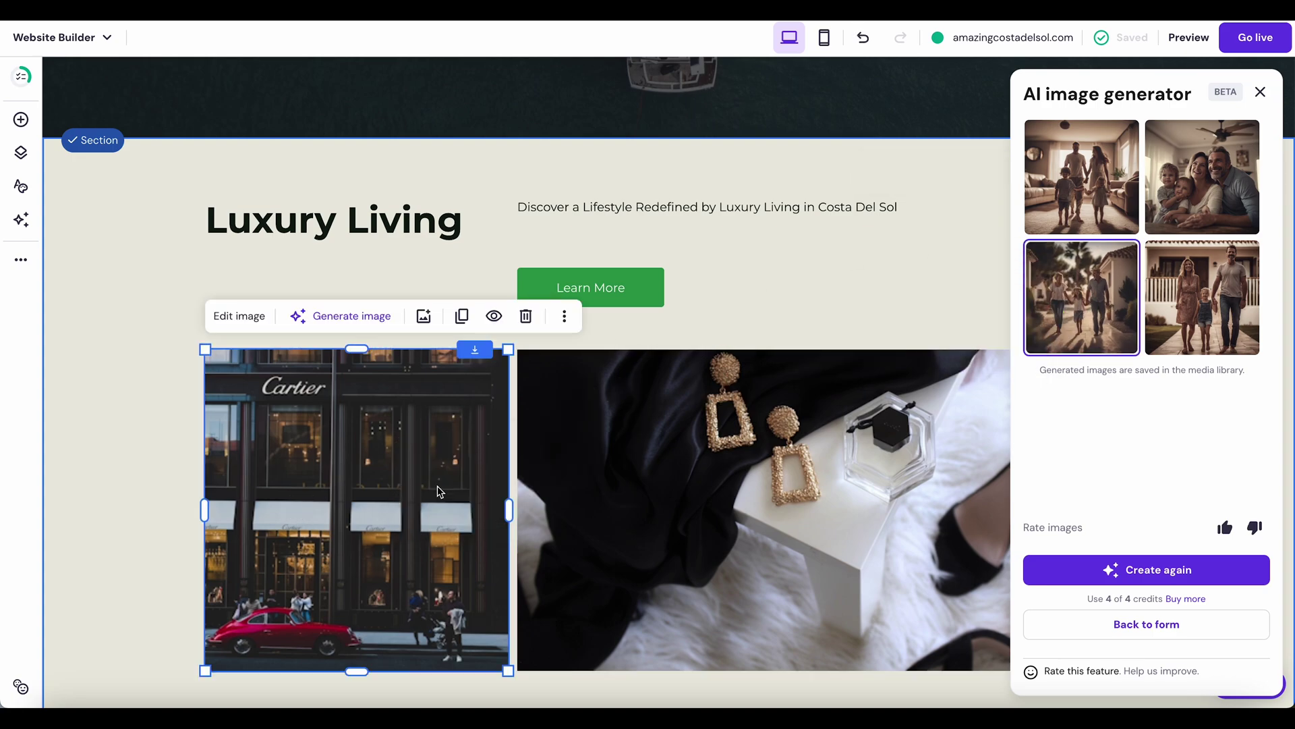
Step: Replace the storefront photo in the Luxury Living section with the generated image of the family walking outdoors from the media library
scroll(437, 486, "down", 1)
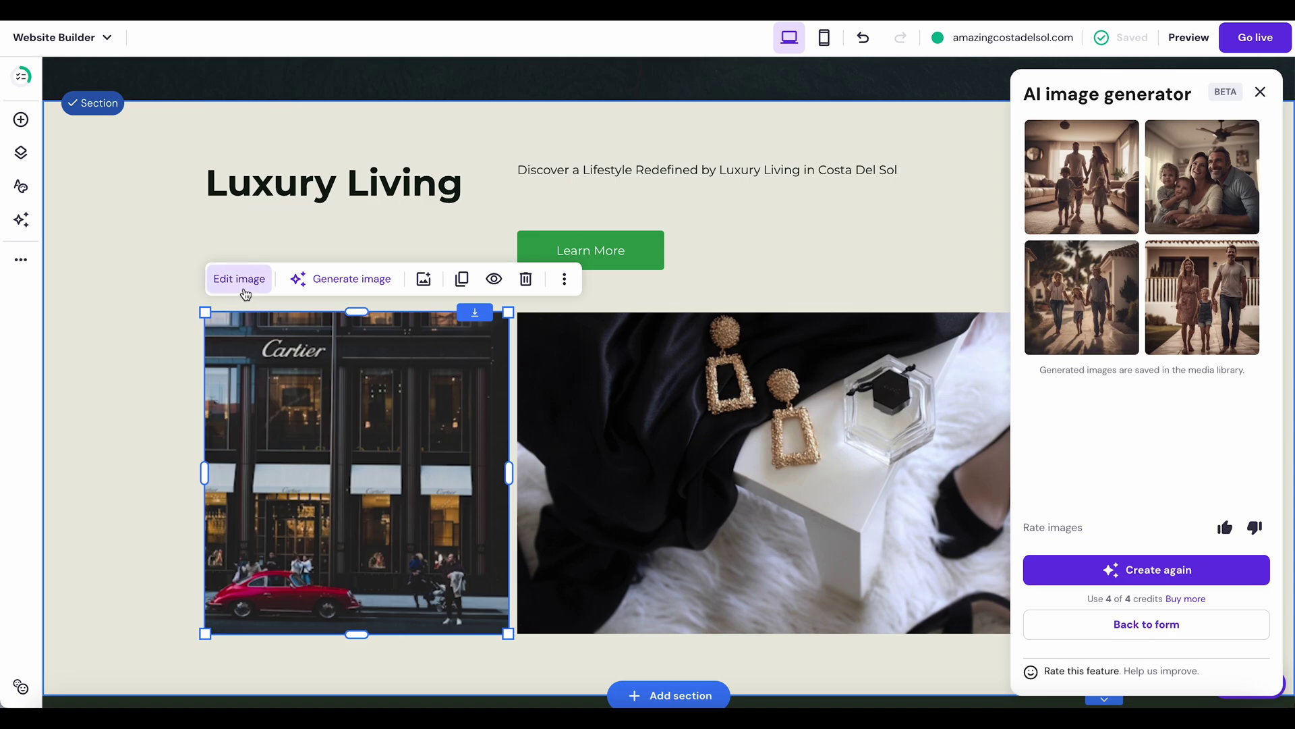
left_click(245, 294)
left_click(670, 443)
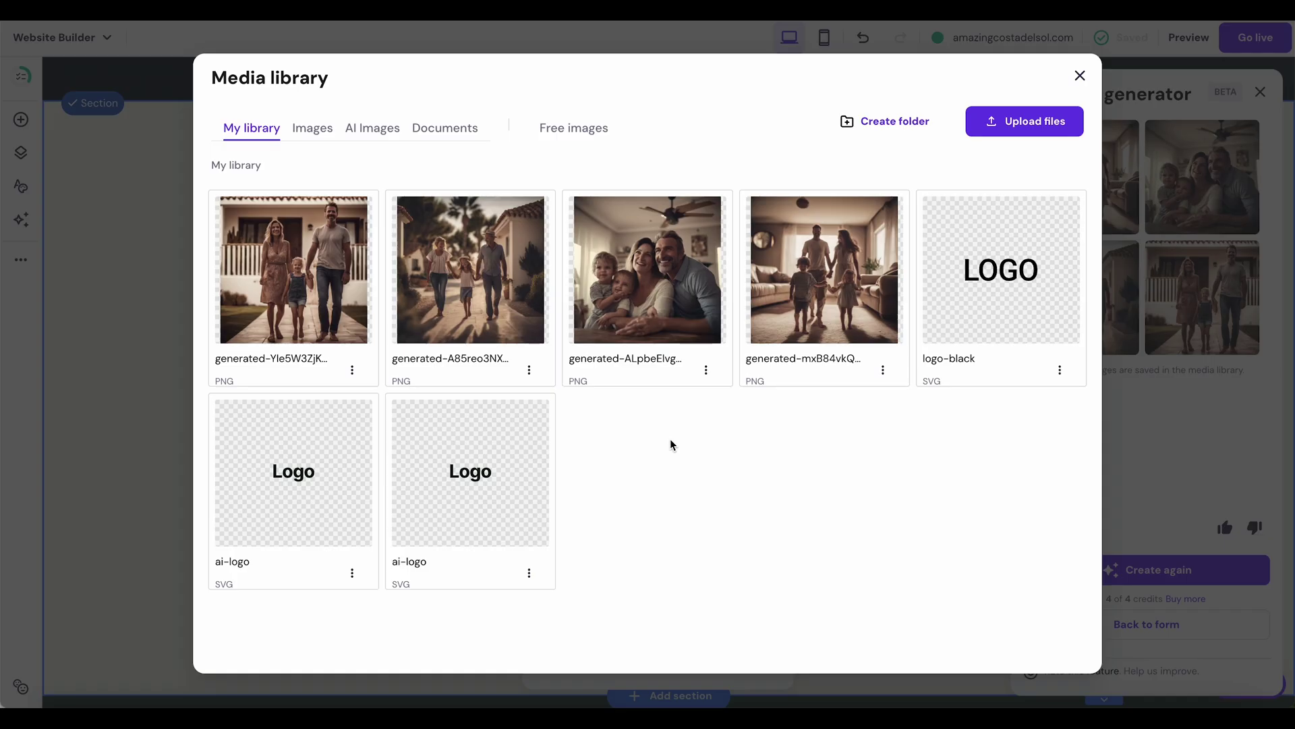
mouse_move(325, 292)
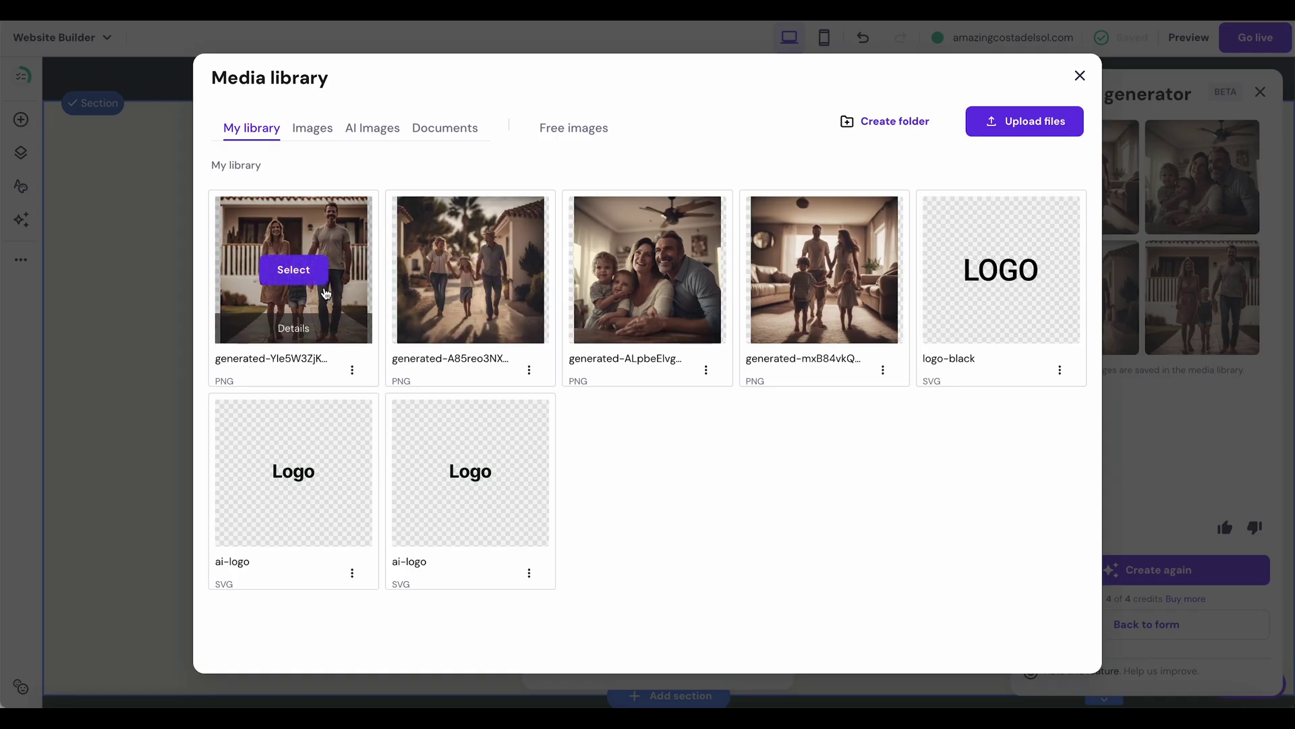
left_click(470, 270)
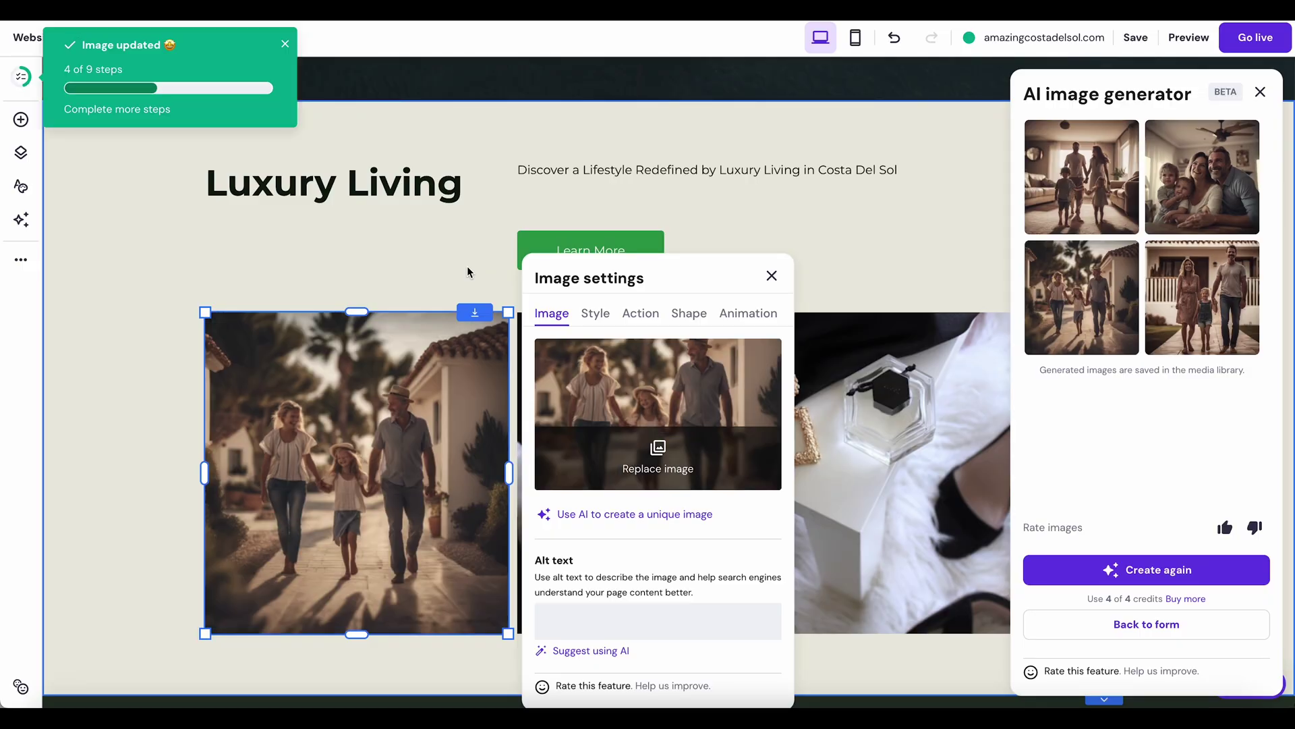
Step: Add AI-suggested alt text to the family image and set its animation to Fade
left_click(576, 652)
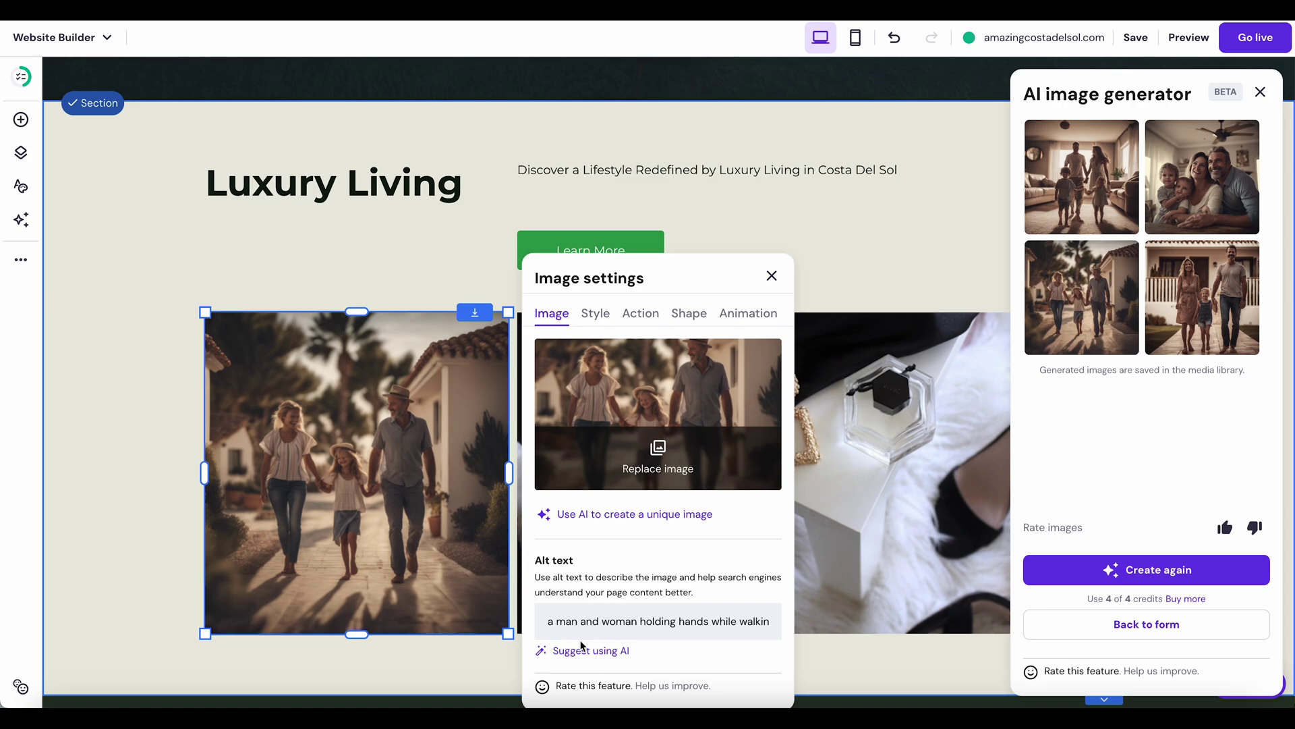
left_click(591, 320)
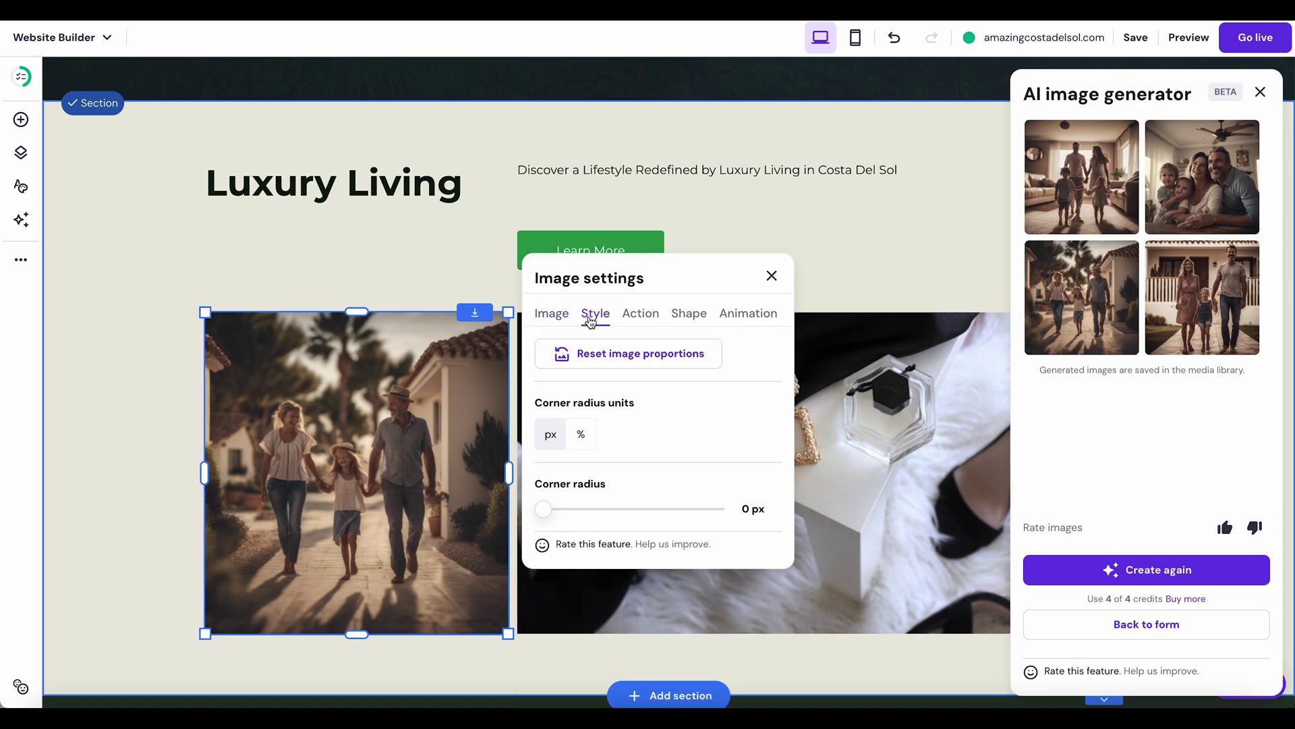
left_click(637, 319)
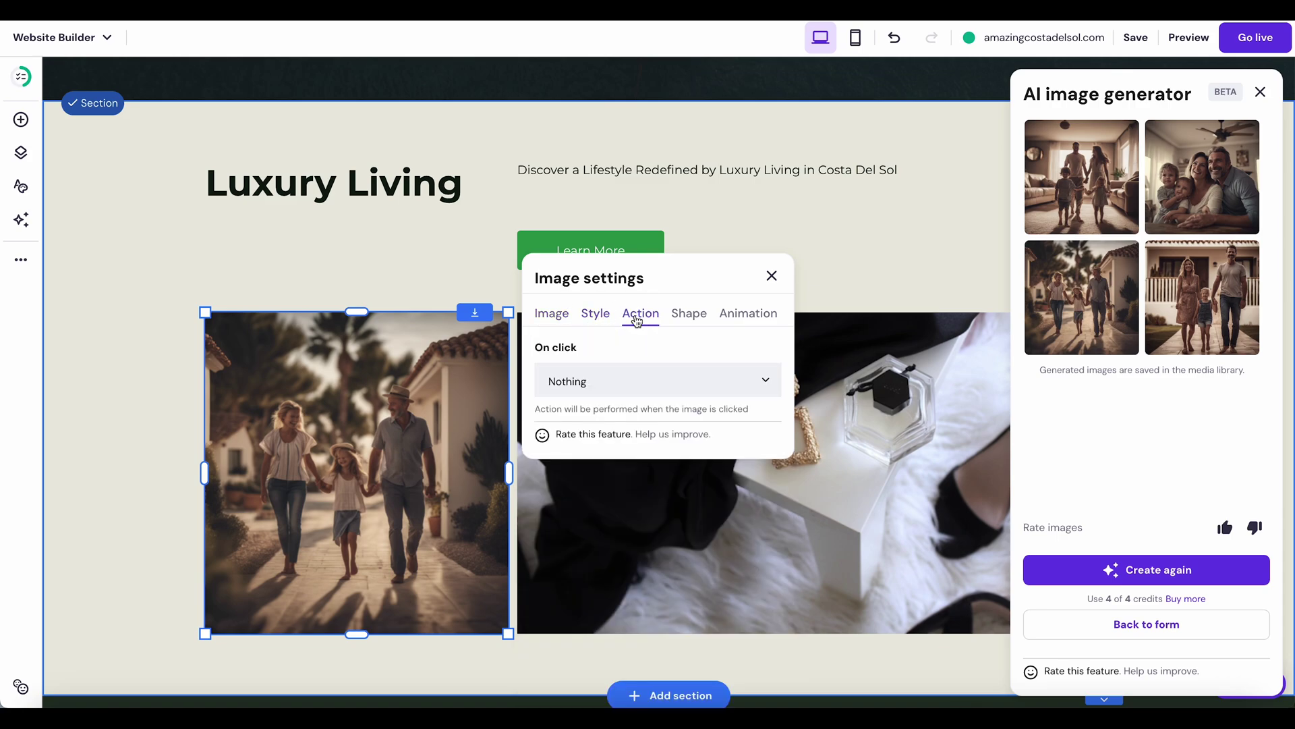
left_click(687, 317)
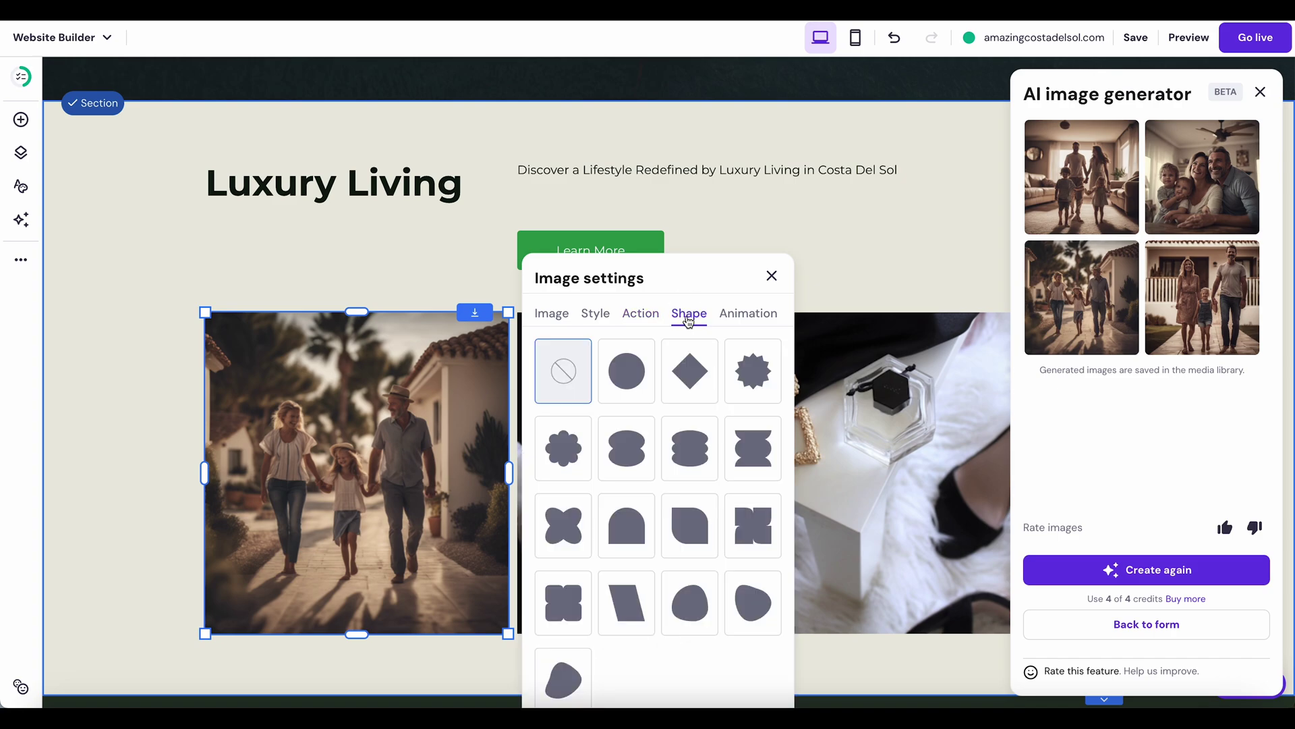
left_click(744, 317)
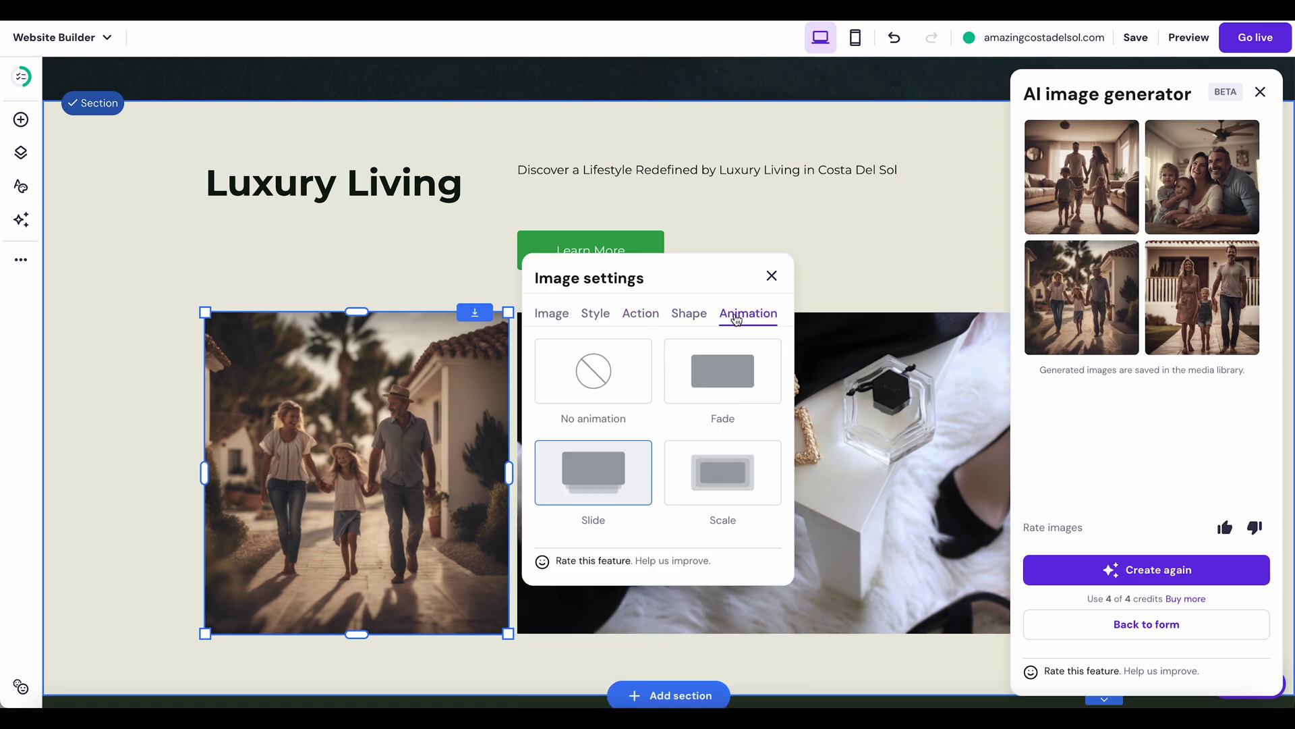
left_click(705, 374)
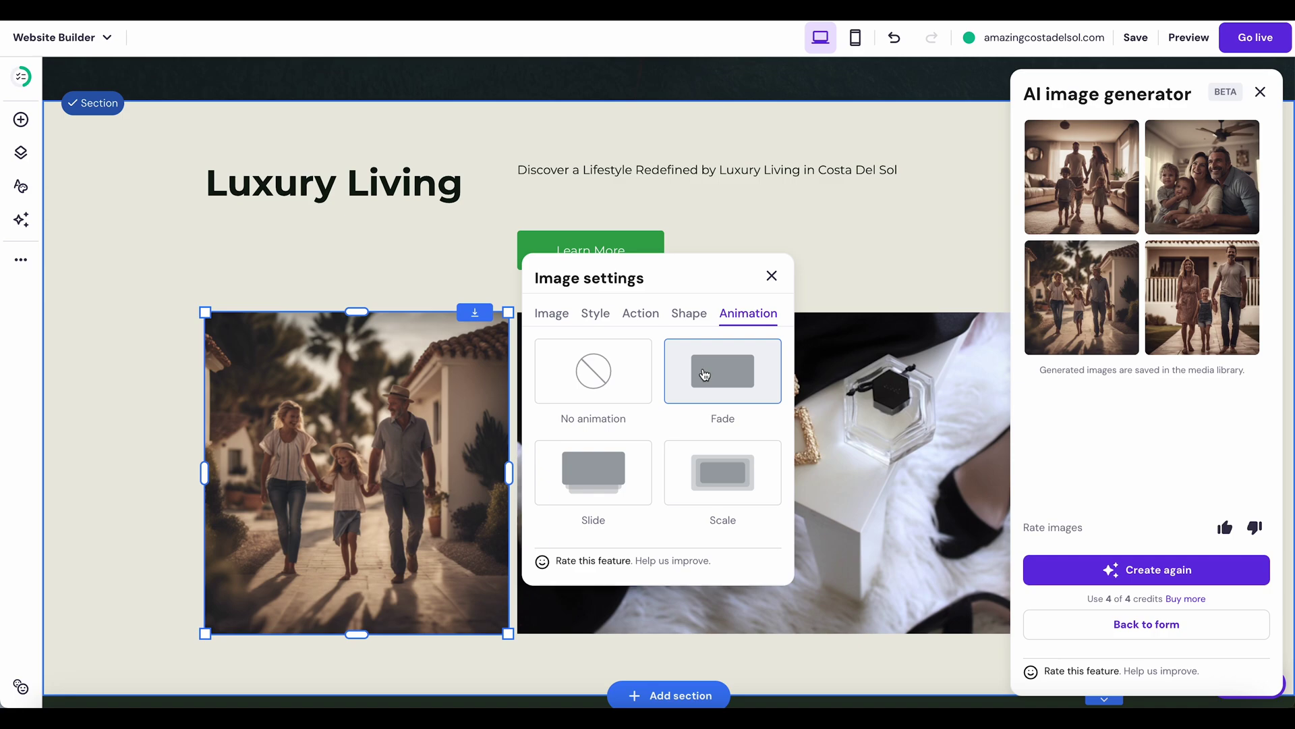
left_click(772, 276)
Step: Generate sample About text with AI Writer for the Art & Design topic and Interior Design category in English (GB), then close it
scroll(770, 280, "down", 1)
scroll(770, 282, "down", 5)
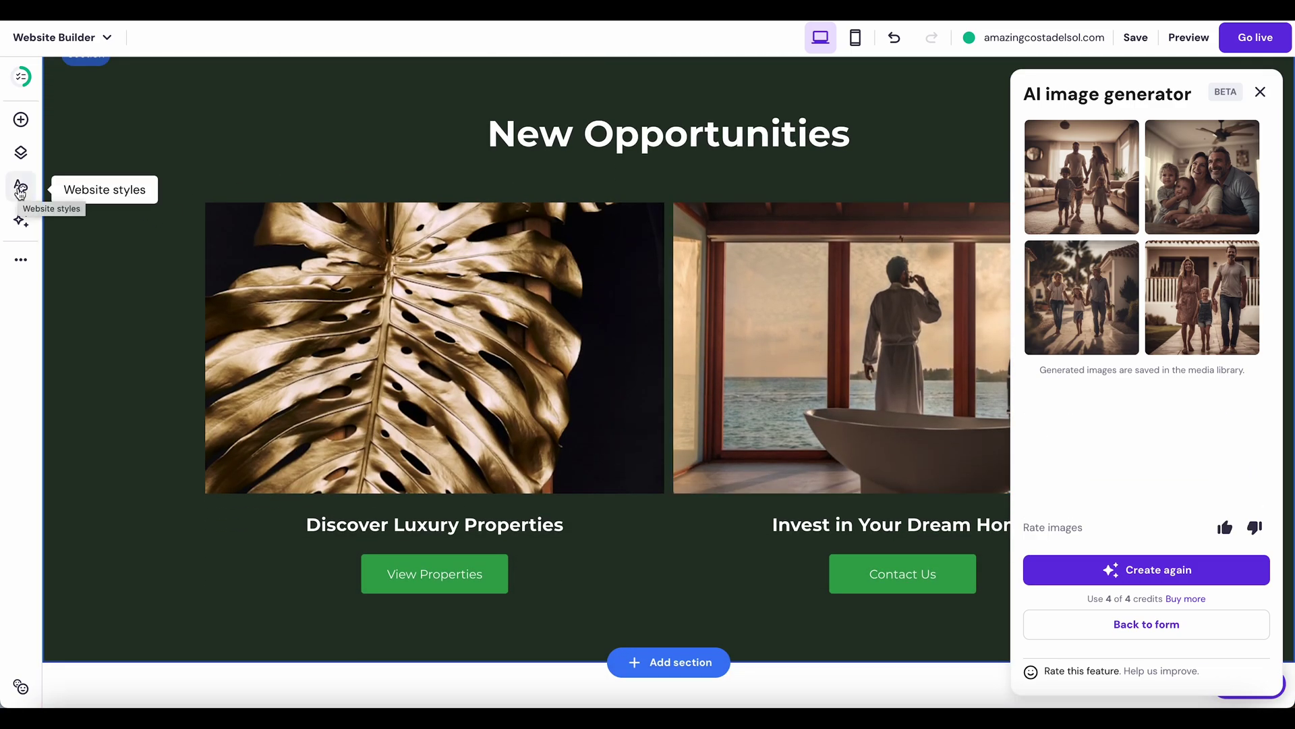
left_click(21, 220)
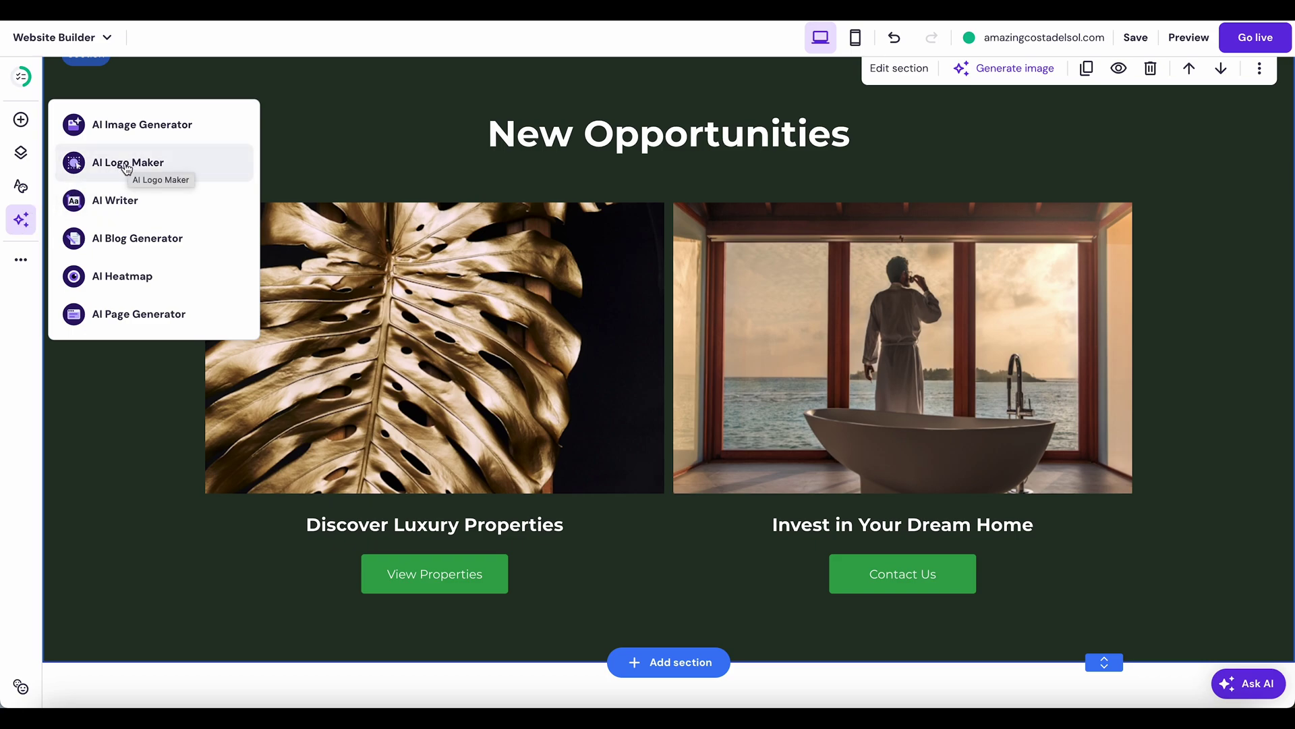
left_click(120, 200)
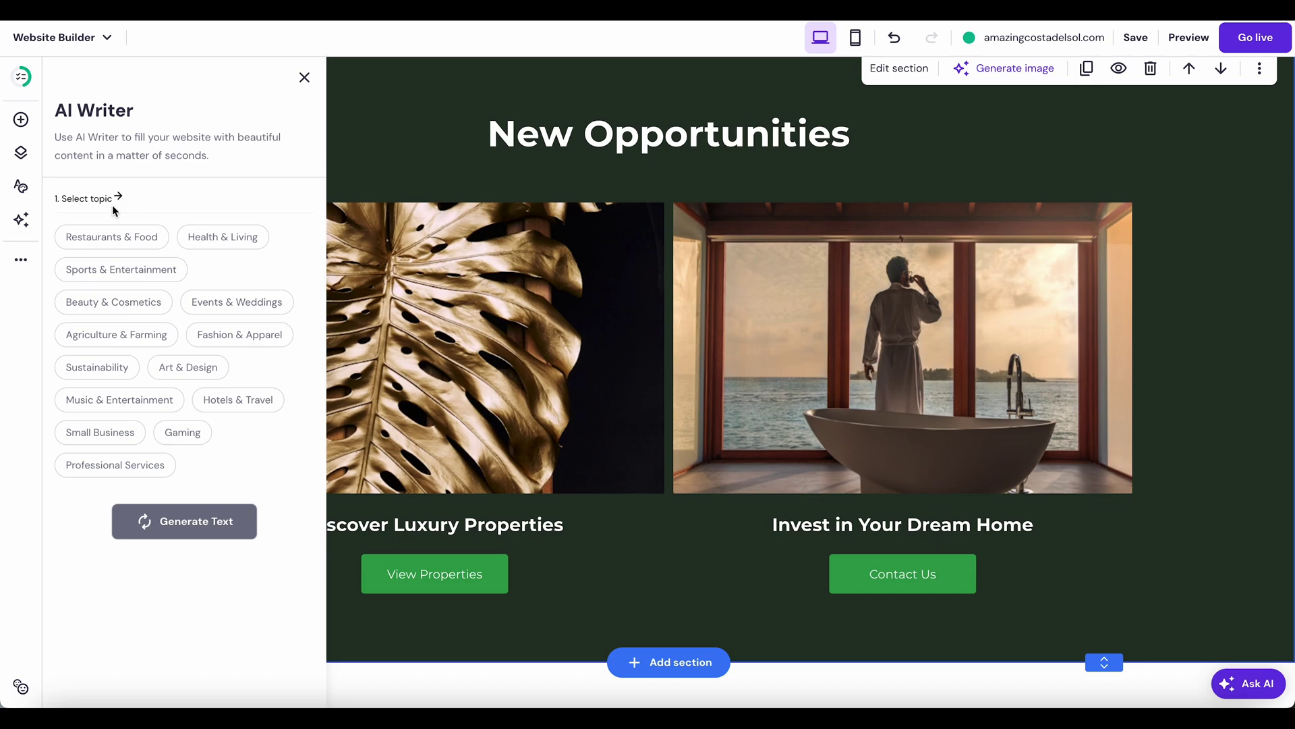
left_click(182, 377)
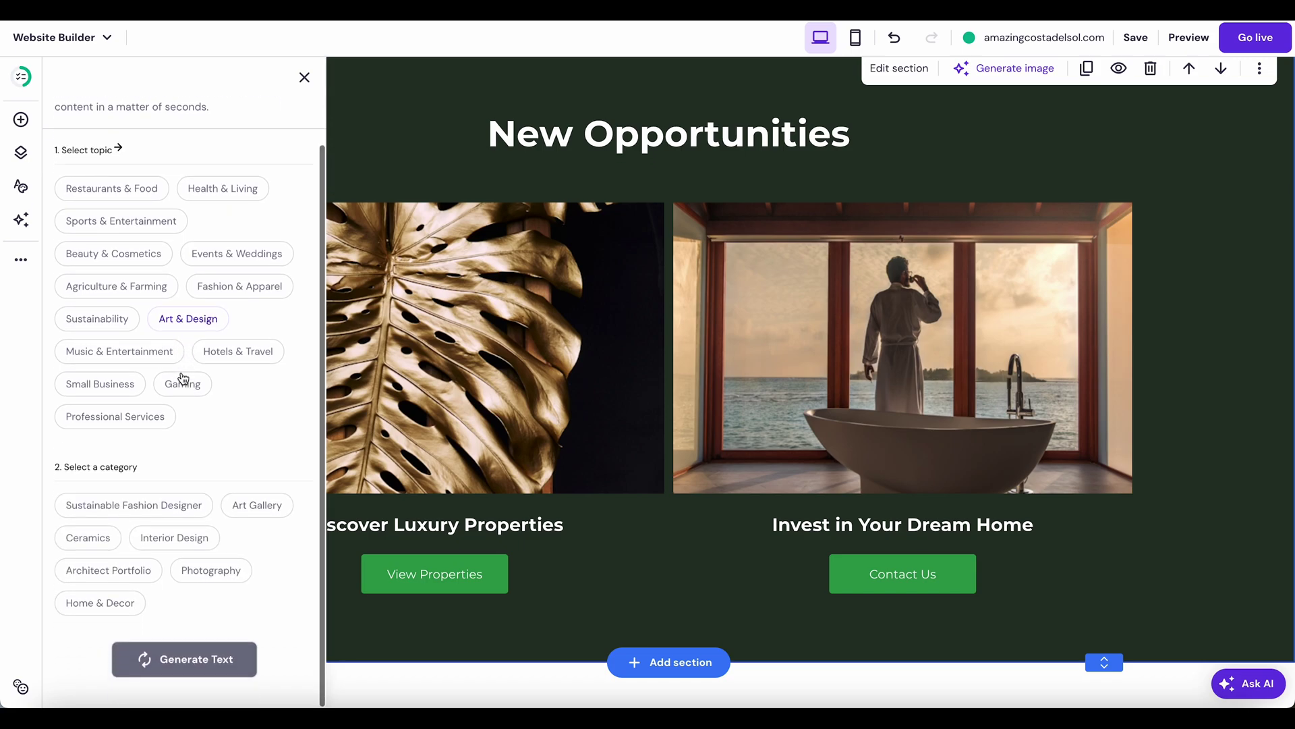
left_click(174, 538)
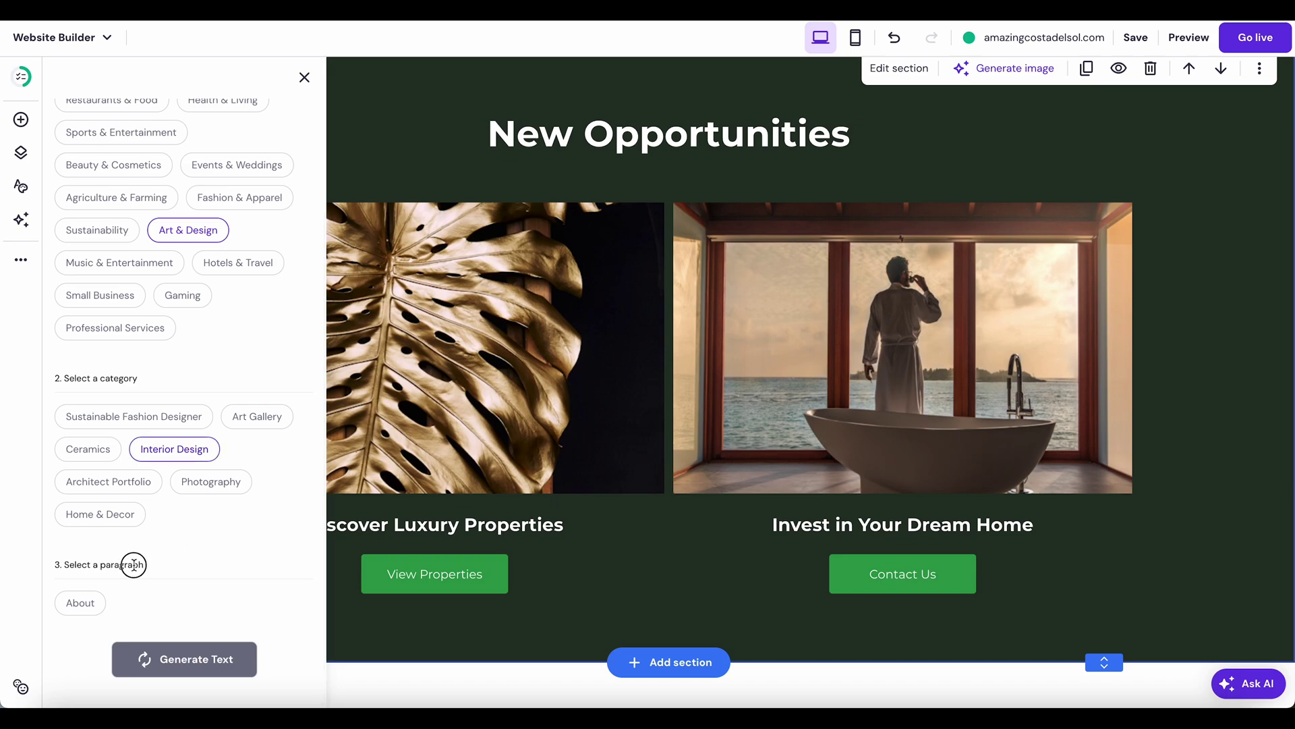
left_click(84, 604)
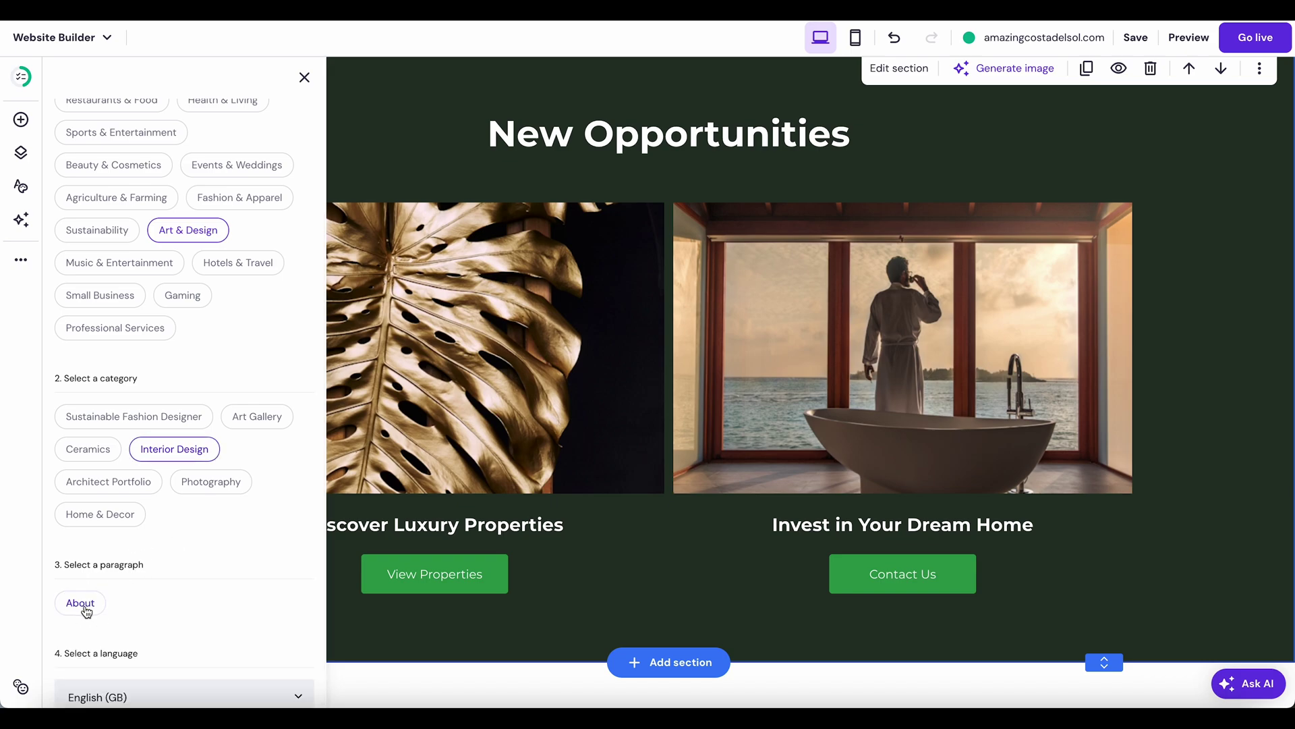
left_click(169, 665)
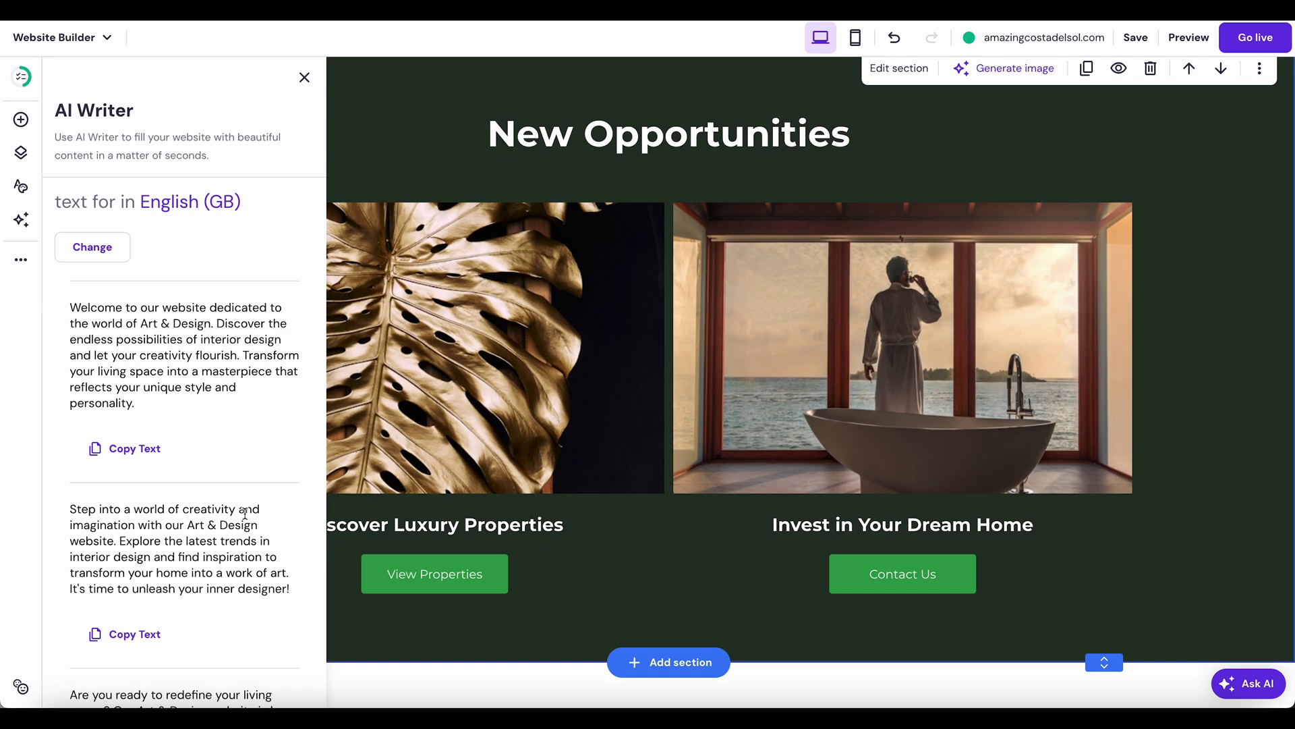
left_click(304, 78)
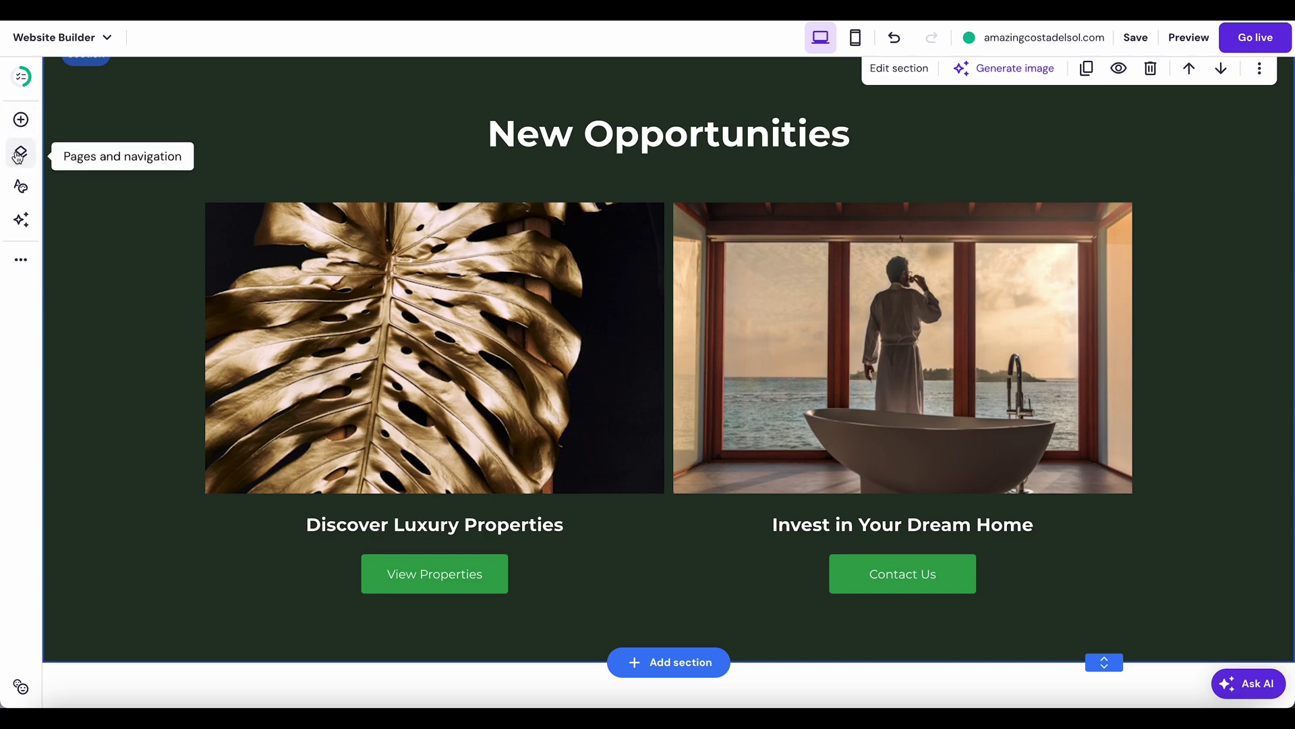
Step: Generate an AI Heatmap of predicted visitor attention for the landing page, starting from the hero section
left_click(19, 222)
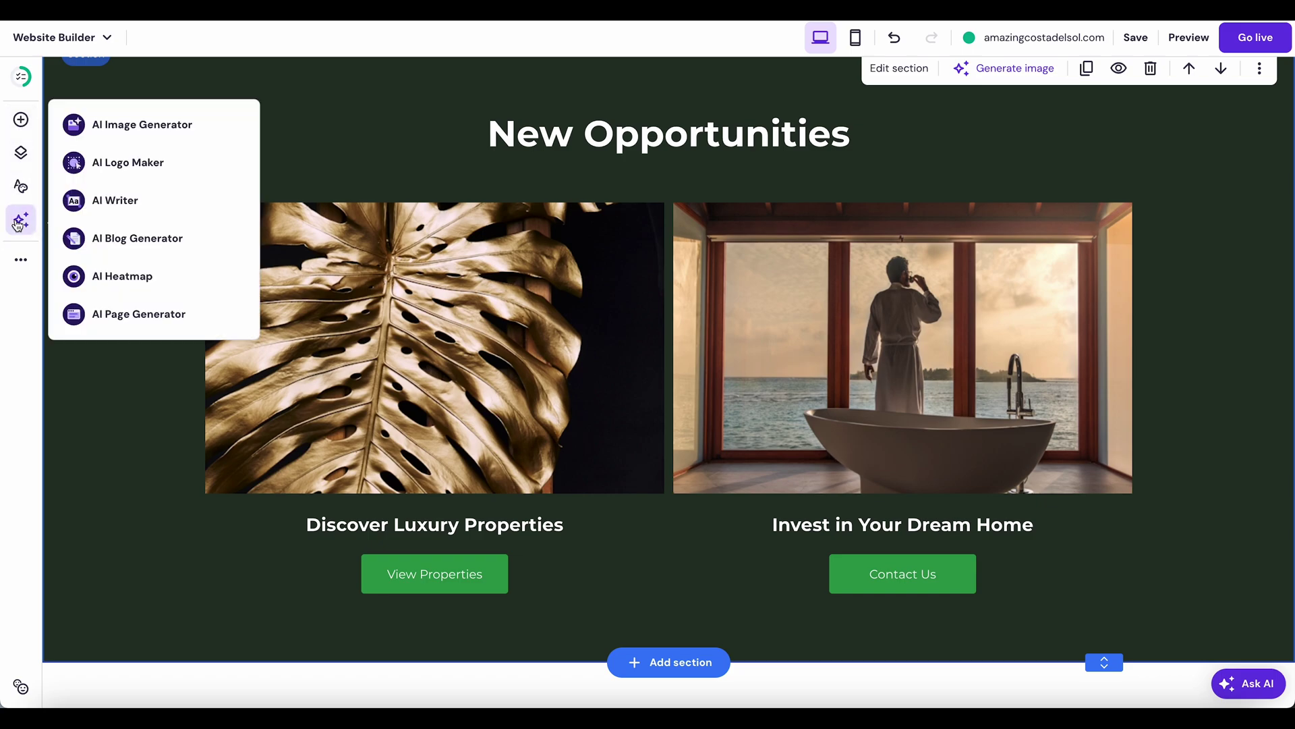
left_click(128, 278)
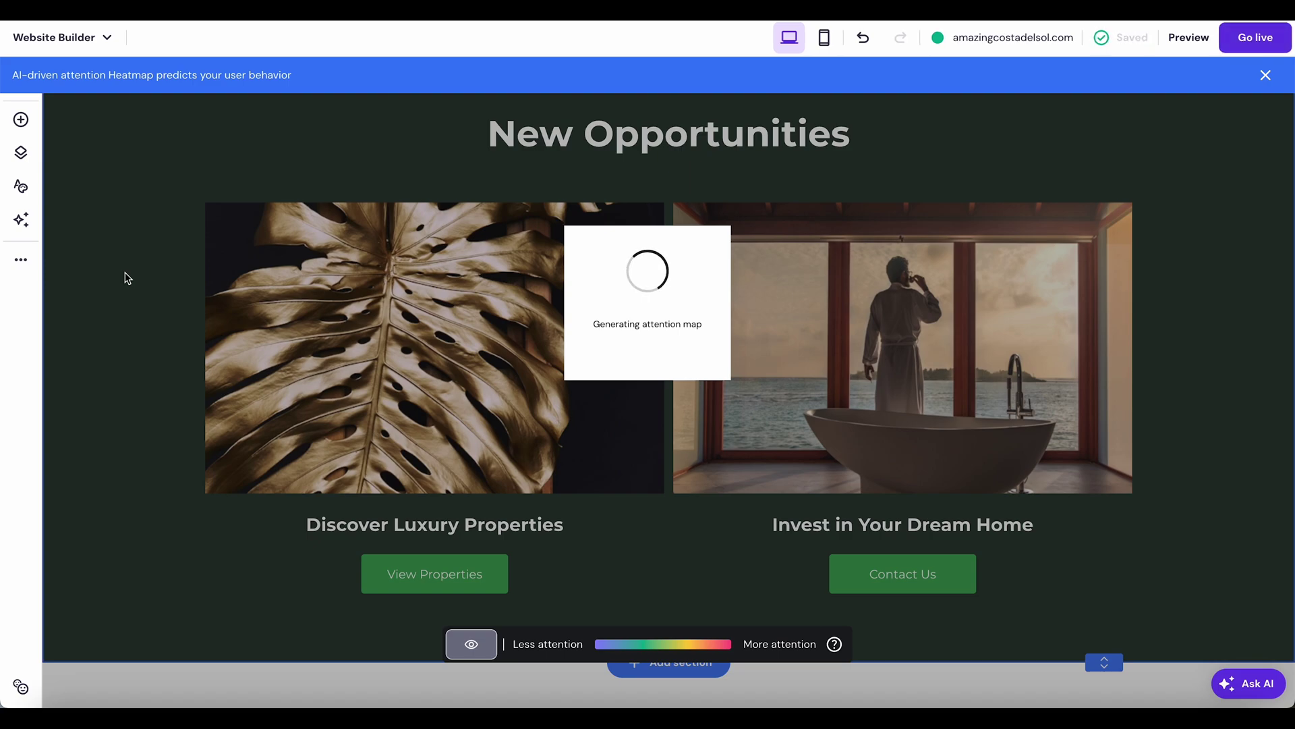
scroll(127, 277, "down", 3)
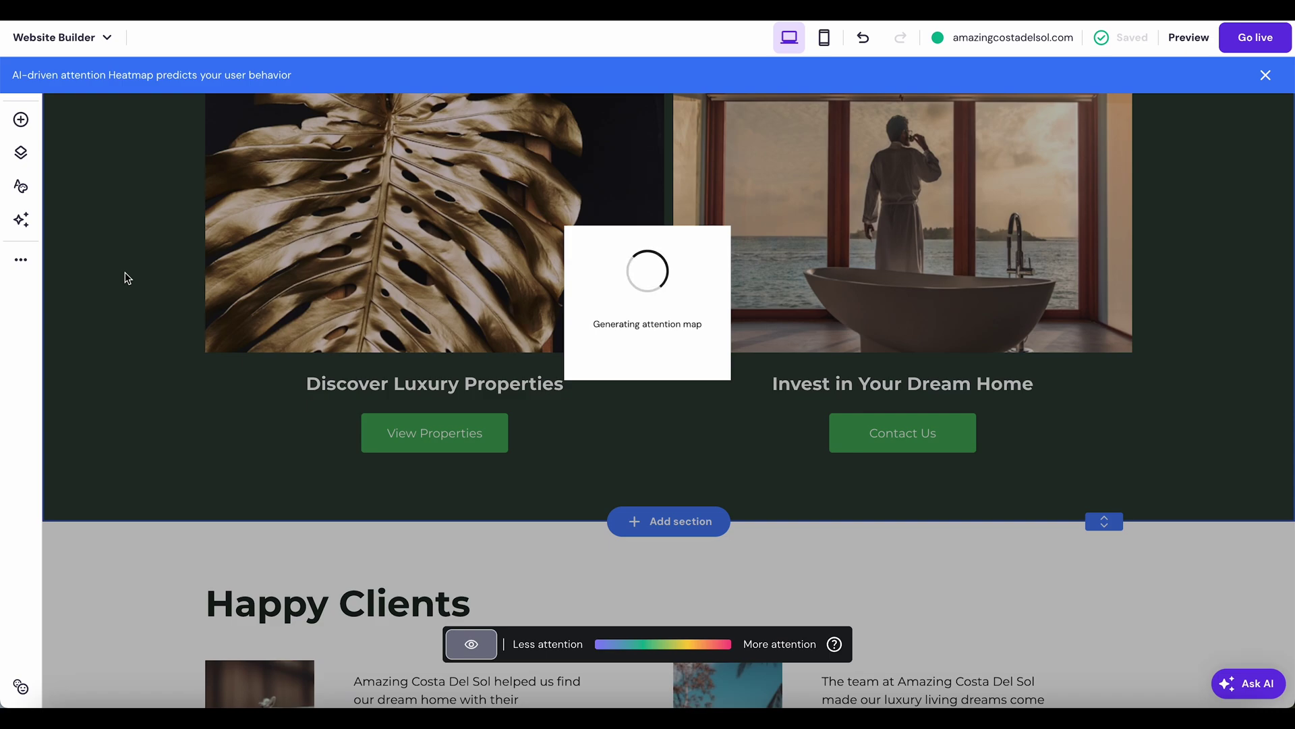
scroll(127, 282, "up", 15)
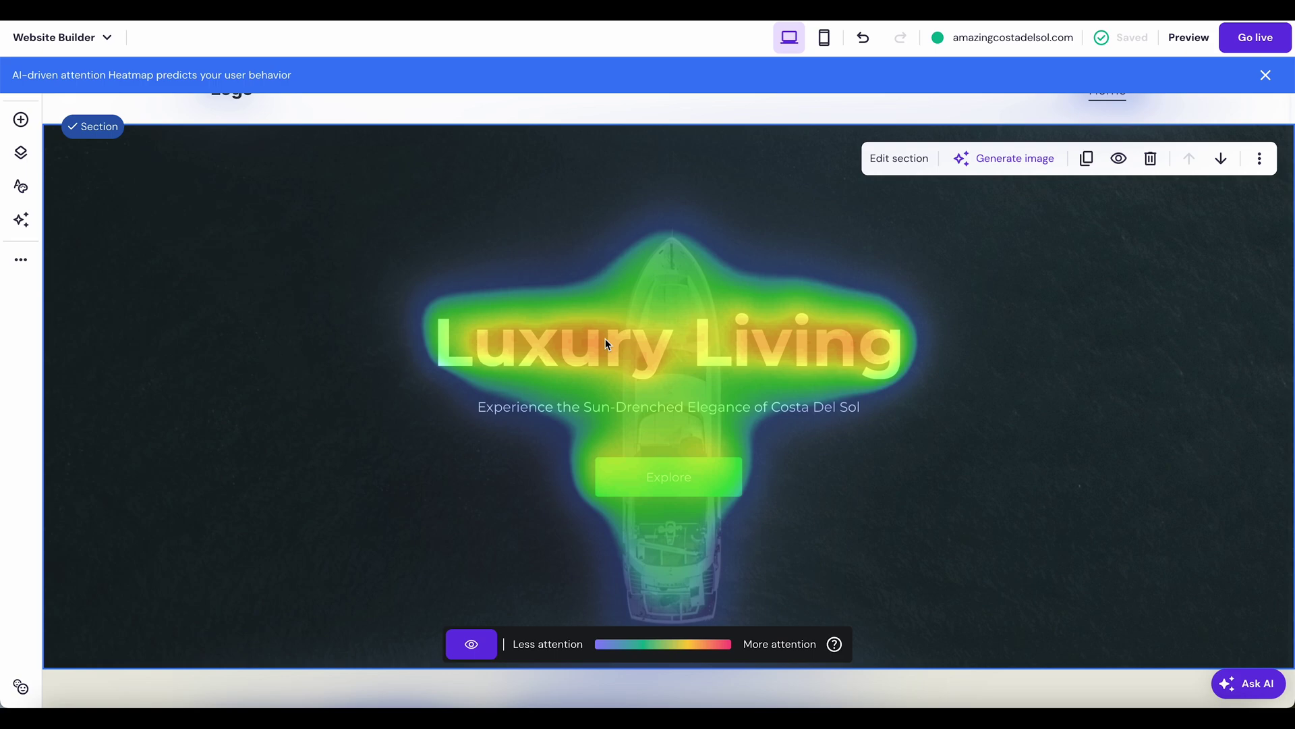
Step: Examine the attention heatmap from the Luxury Living hero through the Visit Us section, and open the AI Assistant chat
scroll(607, 344, "down", 7)
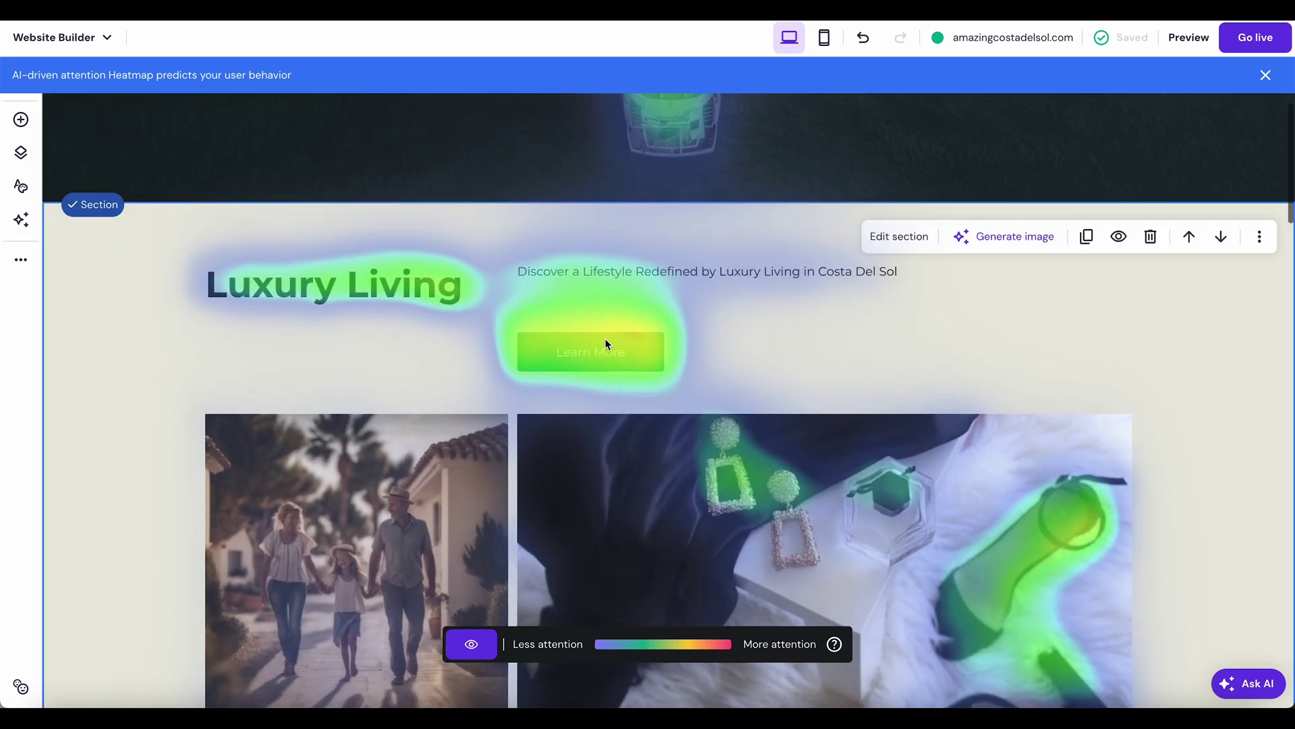
scroll(526, 378, "down", 3)
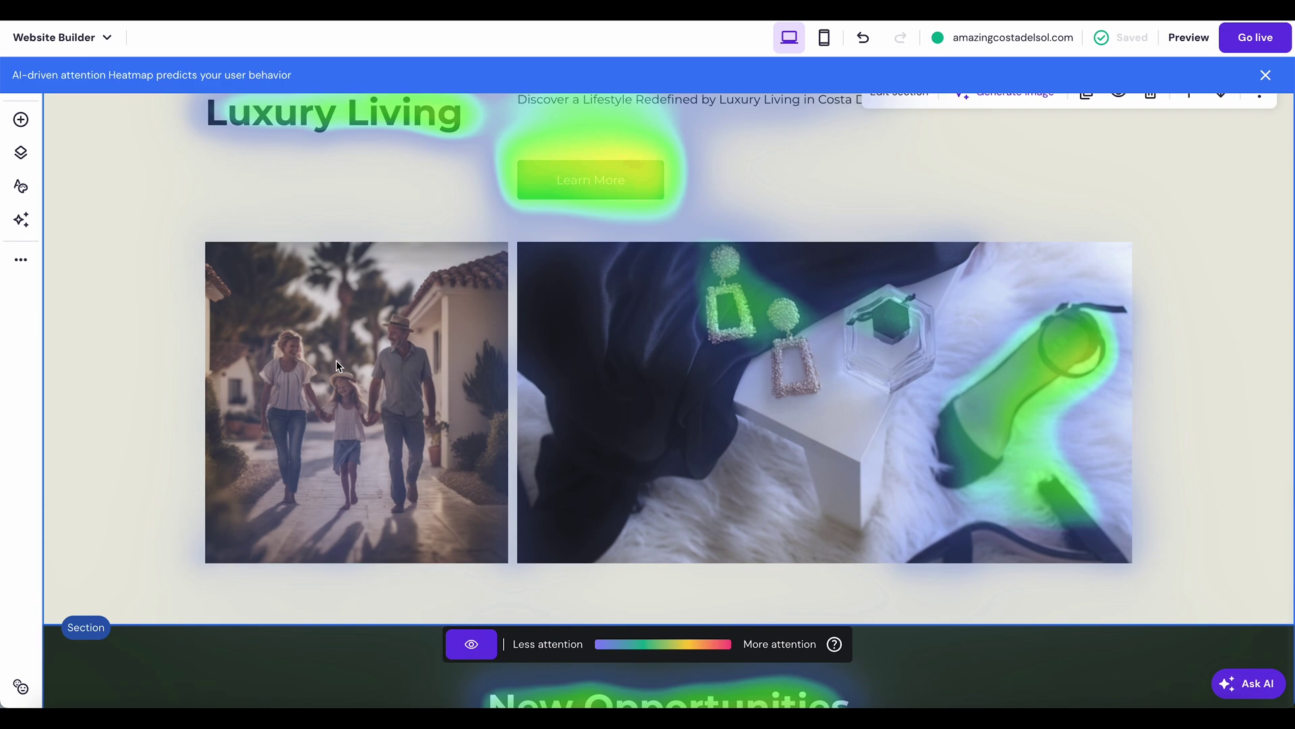
scroll(336, 362, "down", 1)
scroll(336, 364, "down", 1)
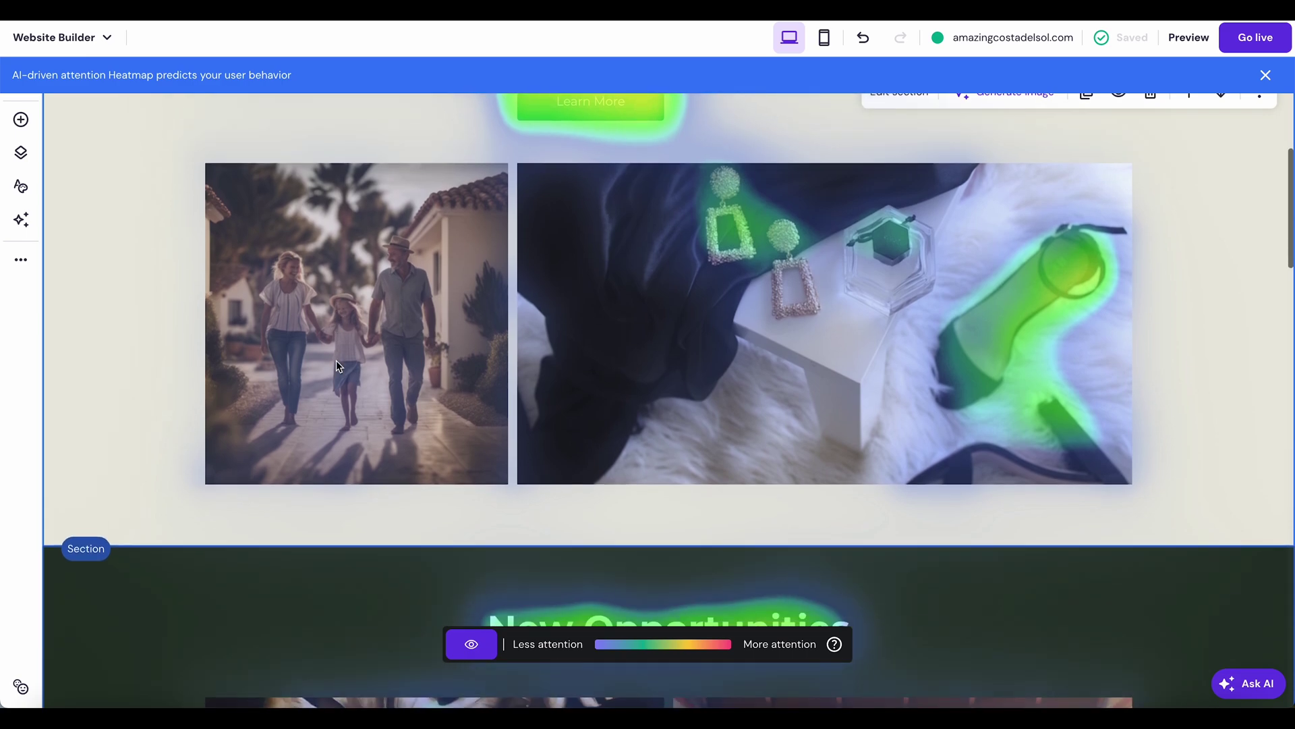
scroll(336, 365, "down", 8)
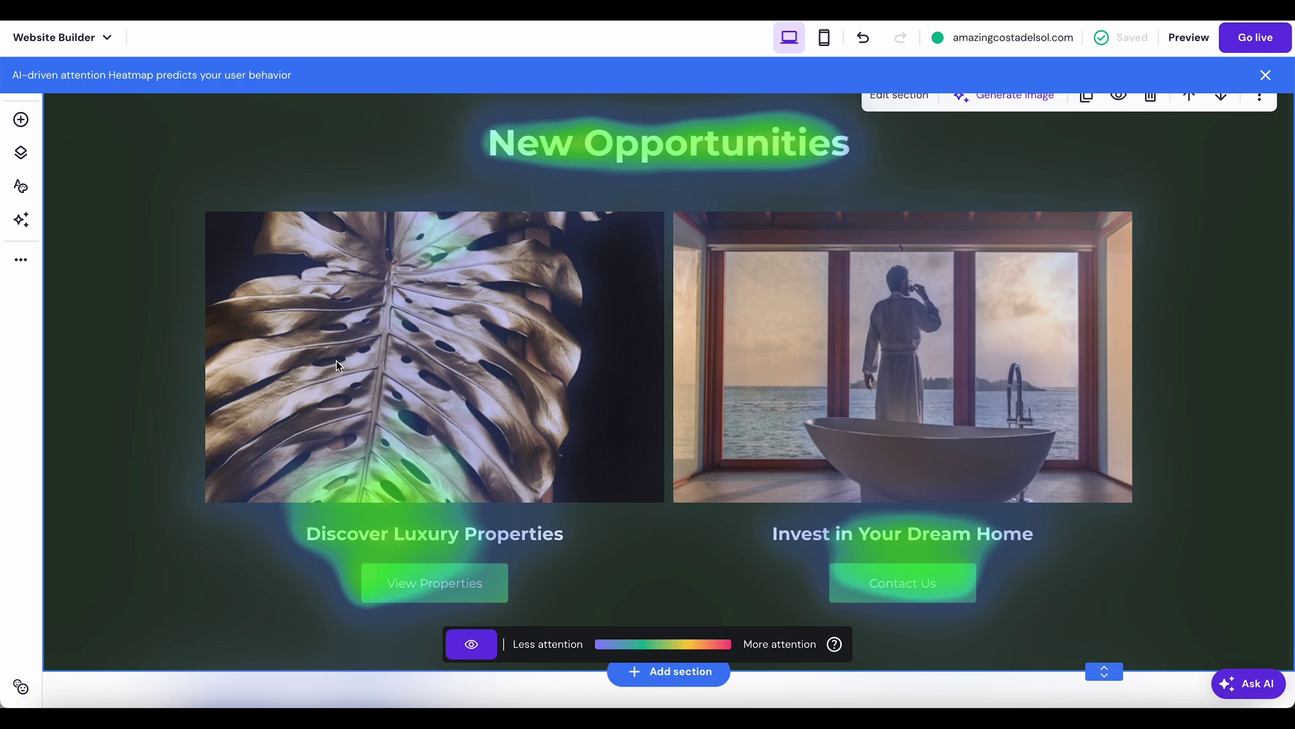
scroll(336, 363, "down", 9)
scroll(336, 366, "down", 1)
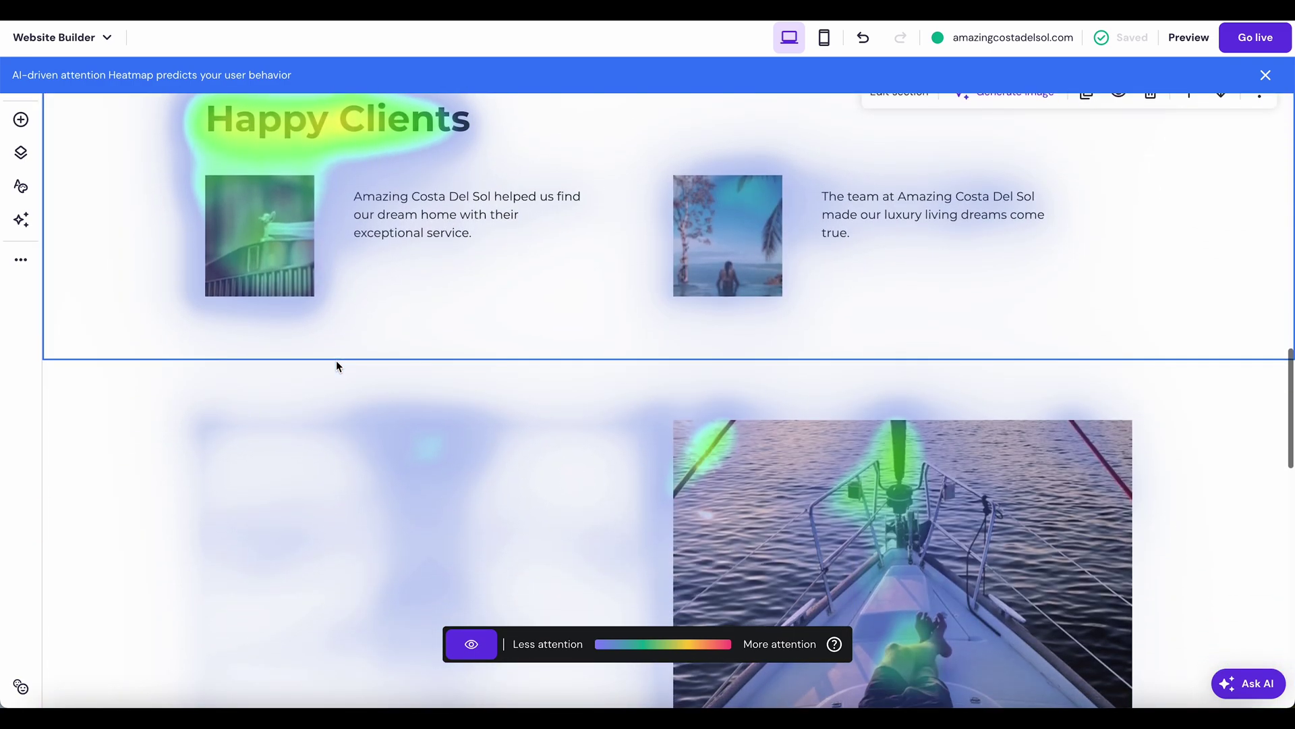
scroll(336, 366, "down", 3)
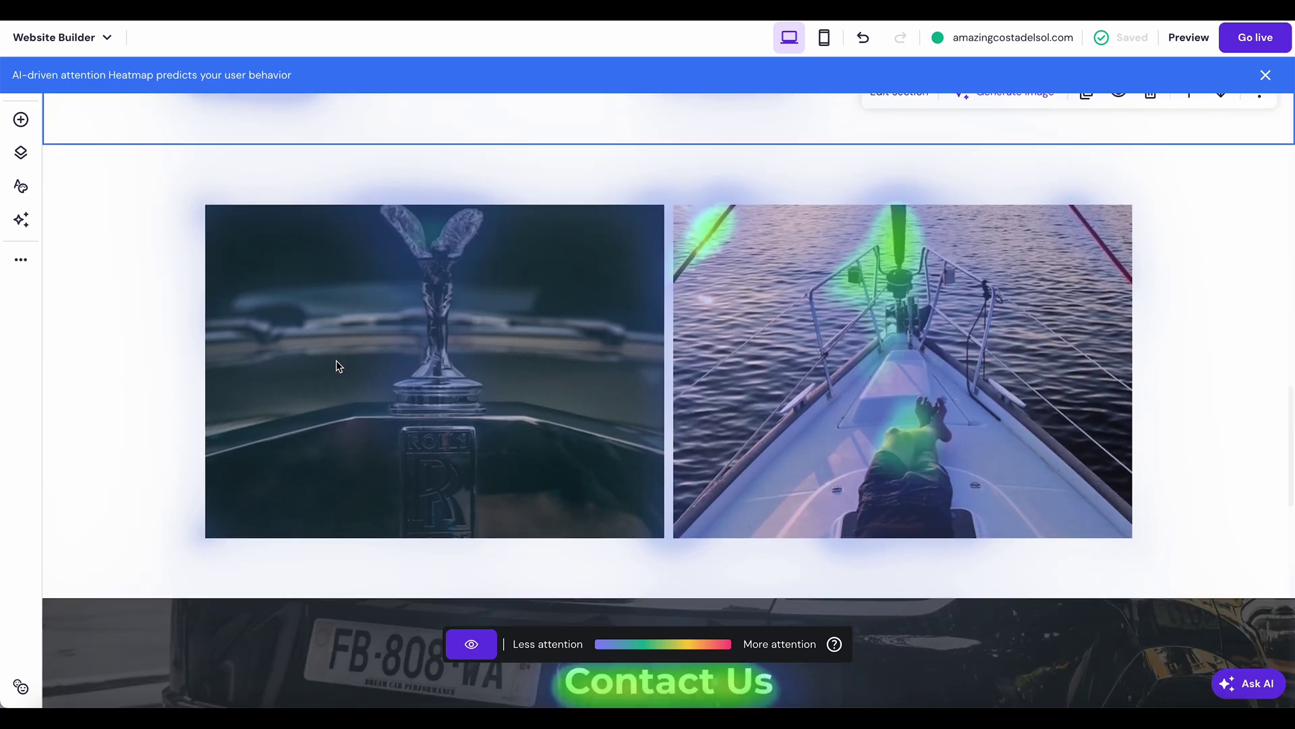
scroll(336, 366, "down", 5)
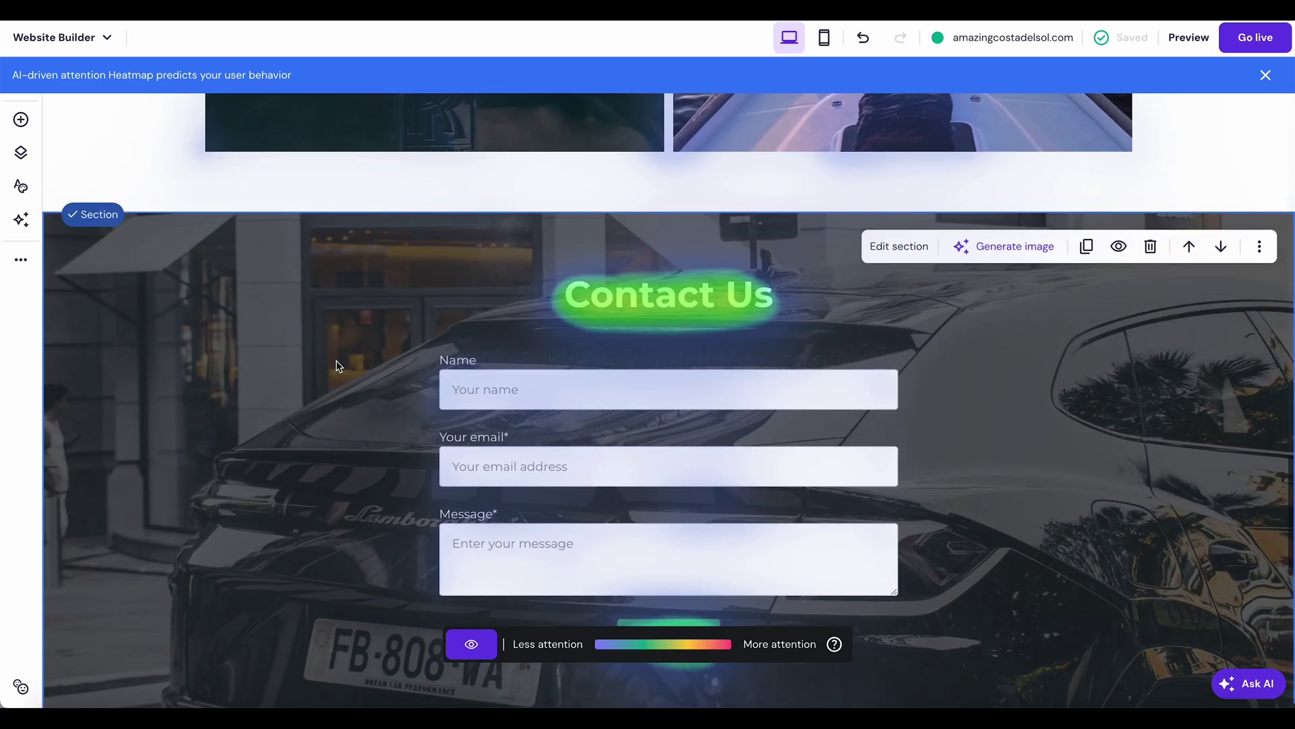
scroll(638, 310, "down", 6)
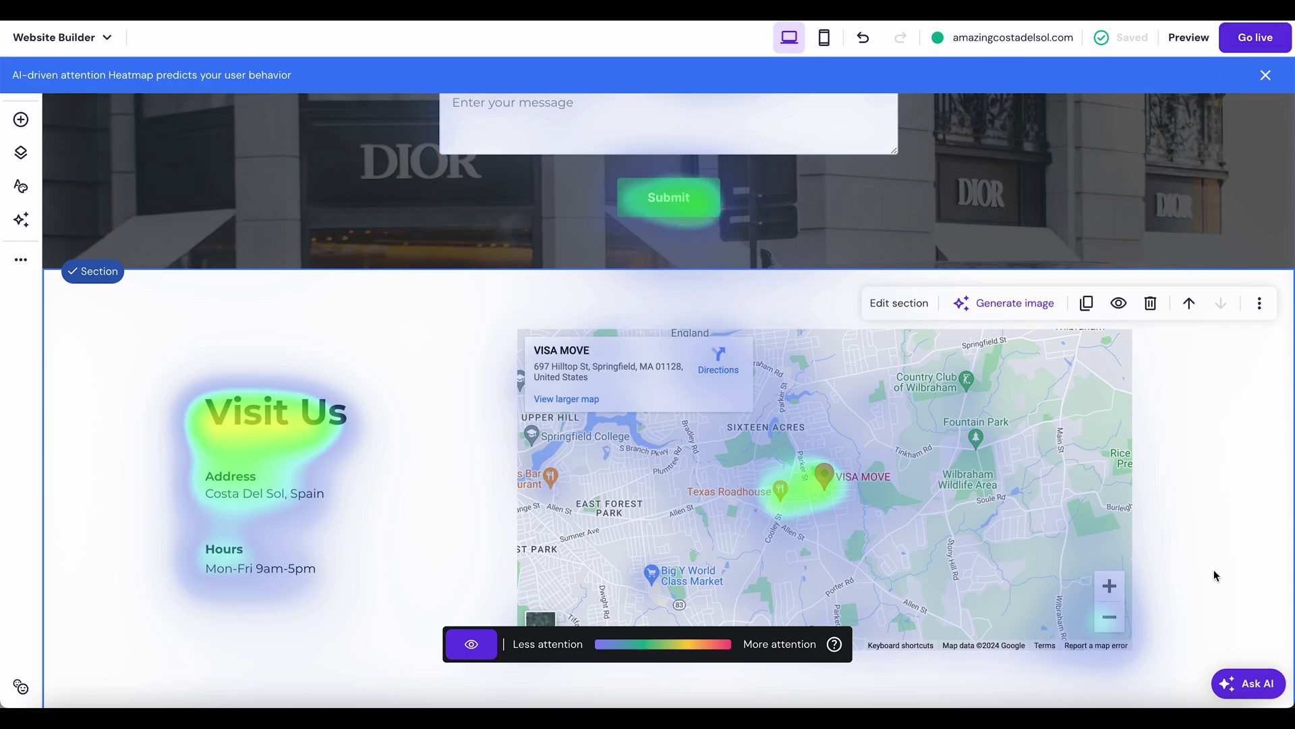
left_click(1249, 690)
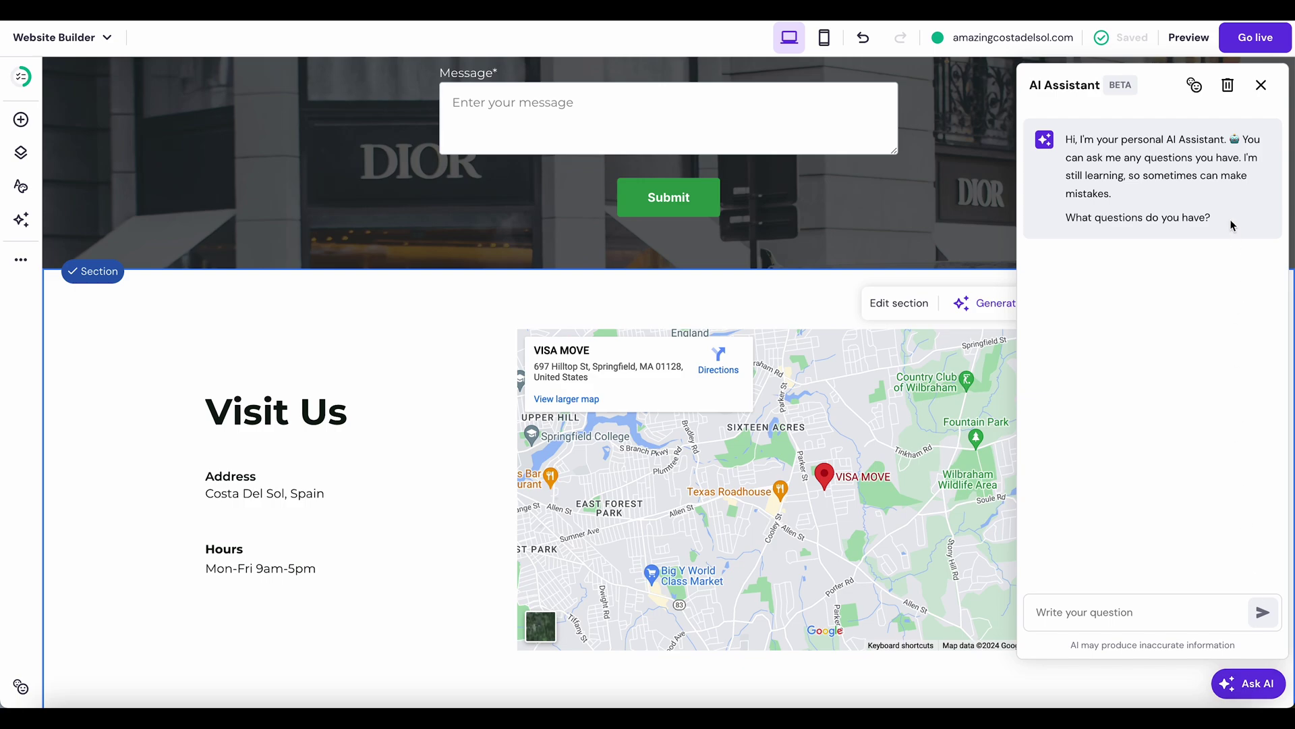
Step: Preview the website in desktop view and examine every section from the Luxury Living hero to the newsletter and contacts footer
left_click(1188, 38)
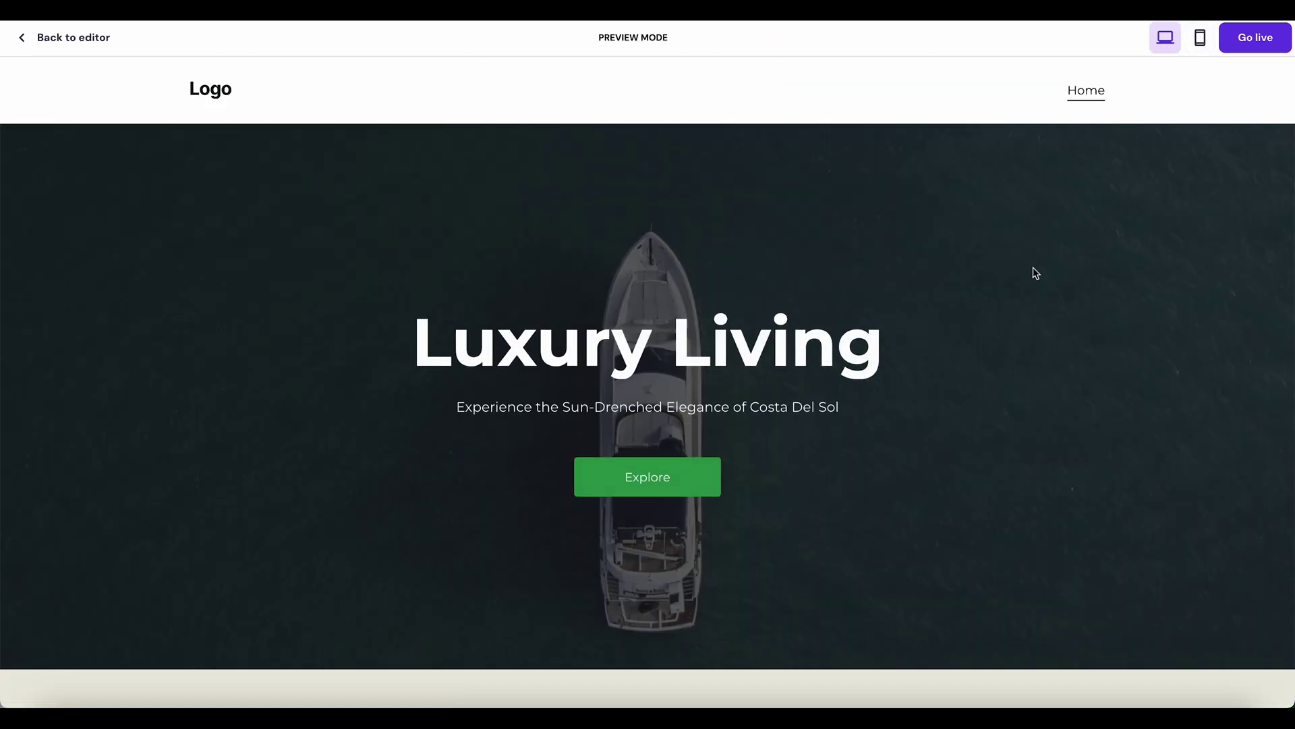
scroll(1036, 273, "down", 1)
scroll(1035, 272, "up", 1)
scroll(1035, 273, "down", 20)
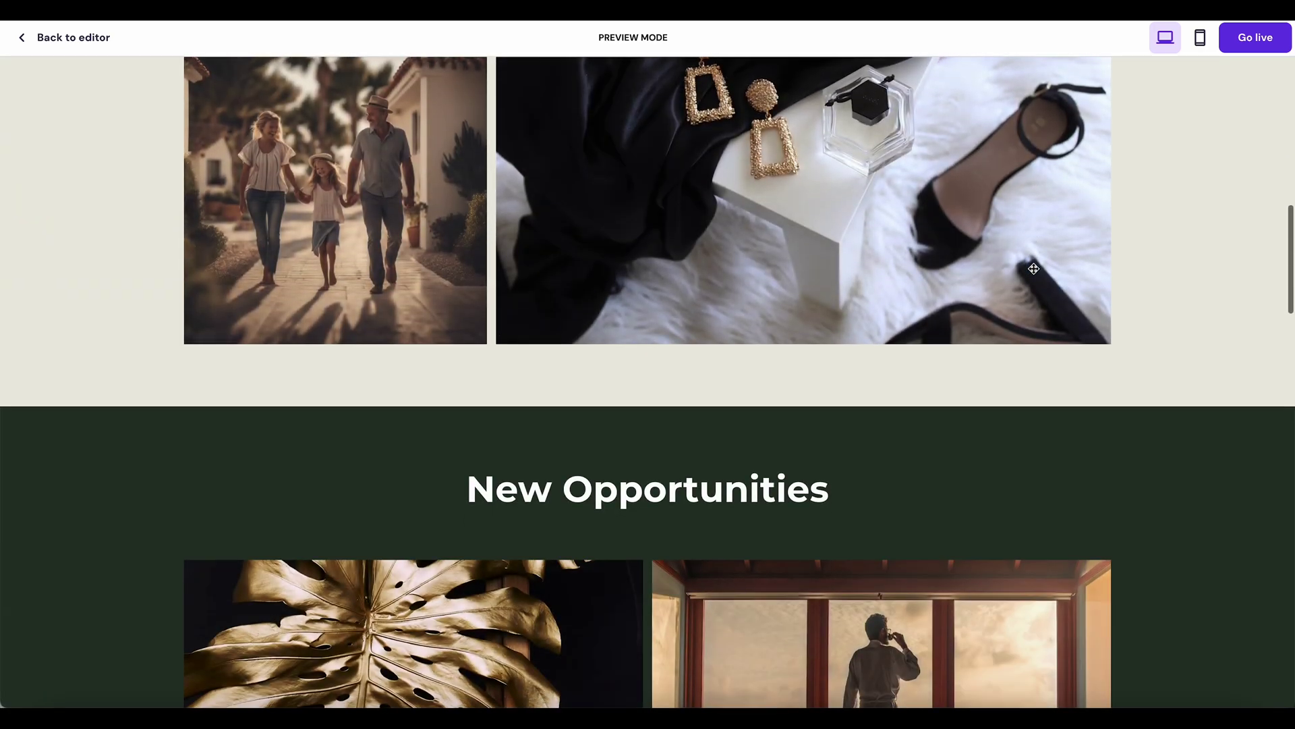
scroll(1034, 268, "down", 12)
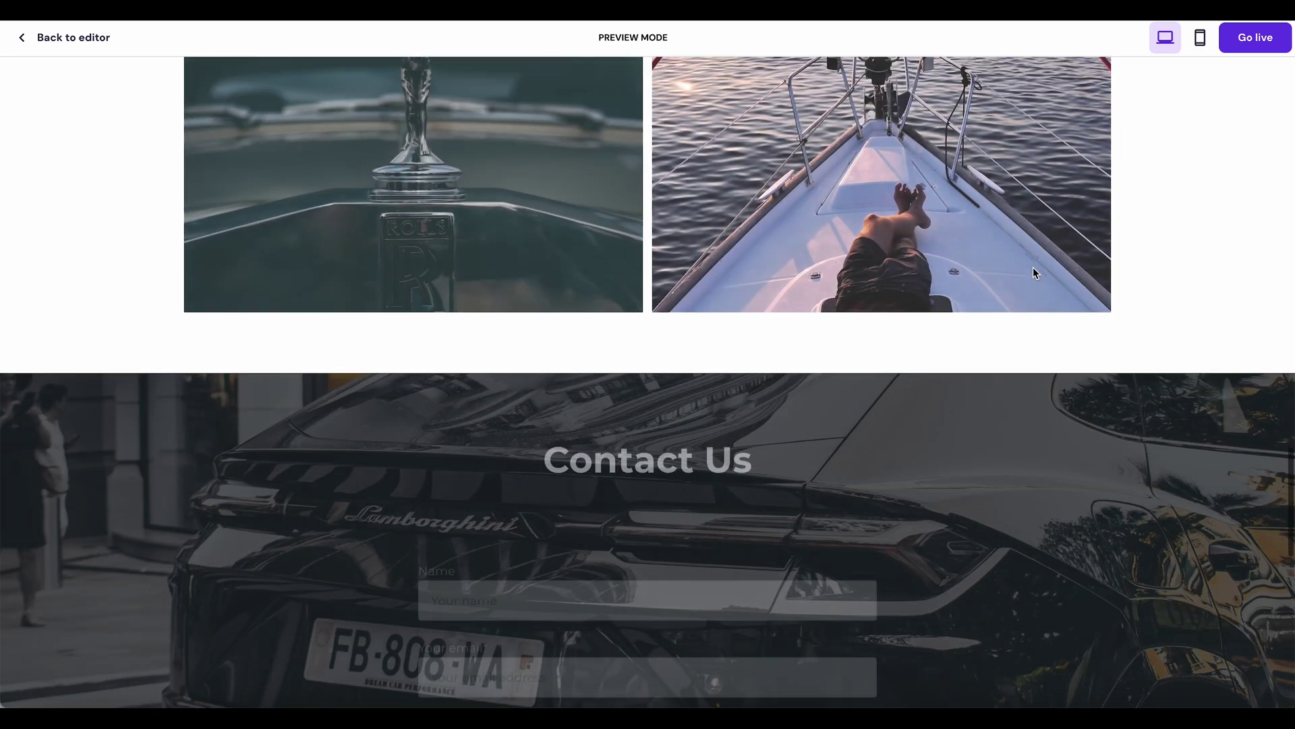
scroll(1033, 271, "down", 7)
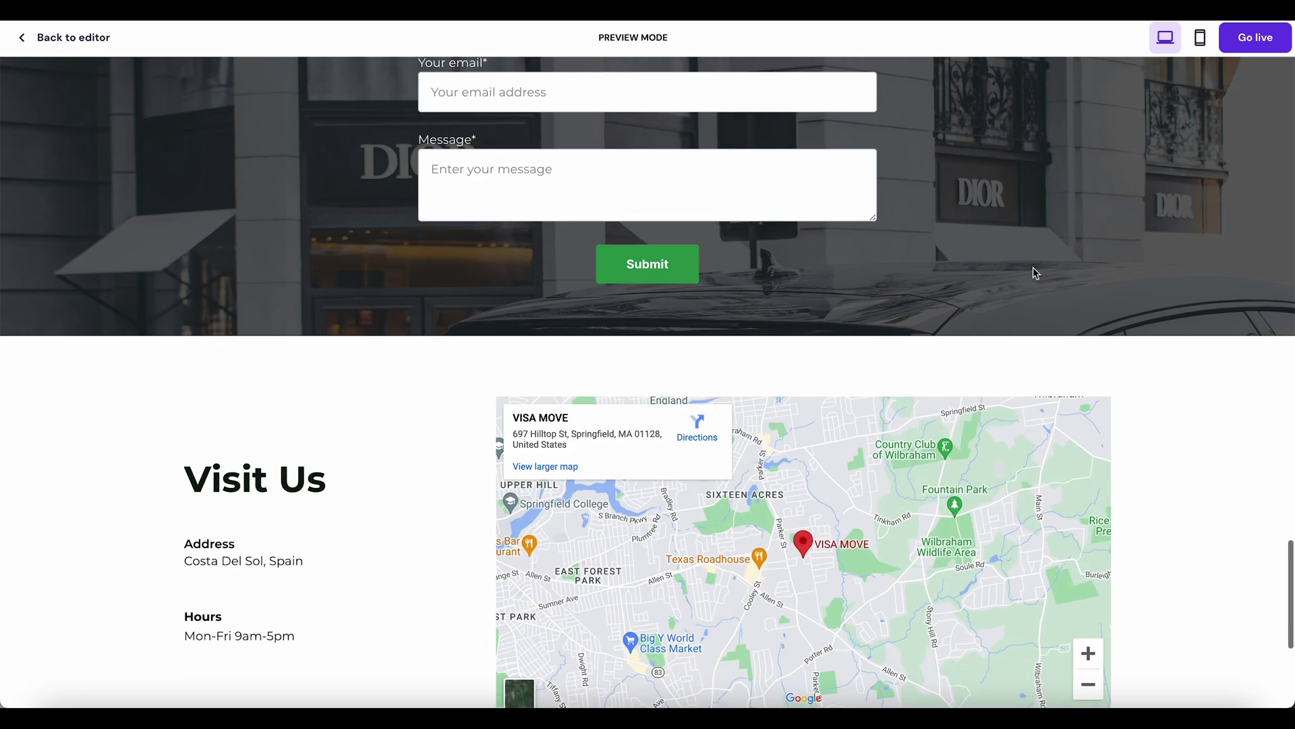
scroll(1036, 272, "down", 4)
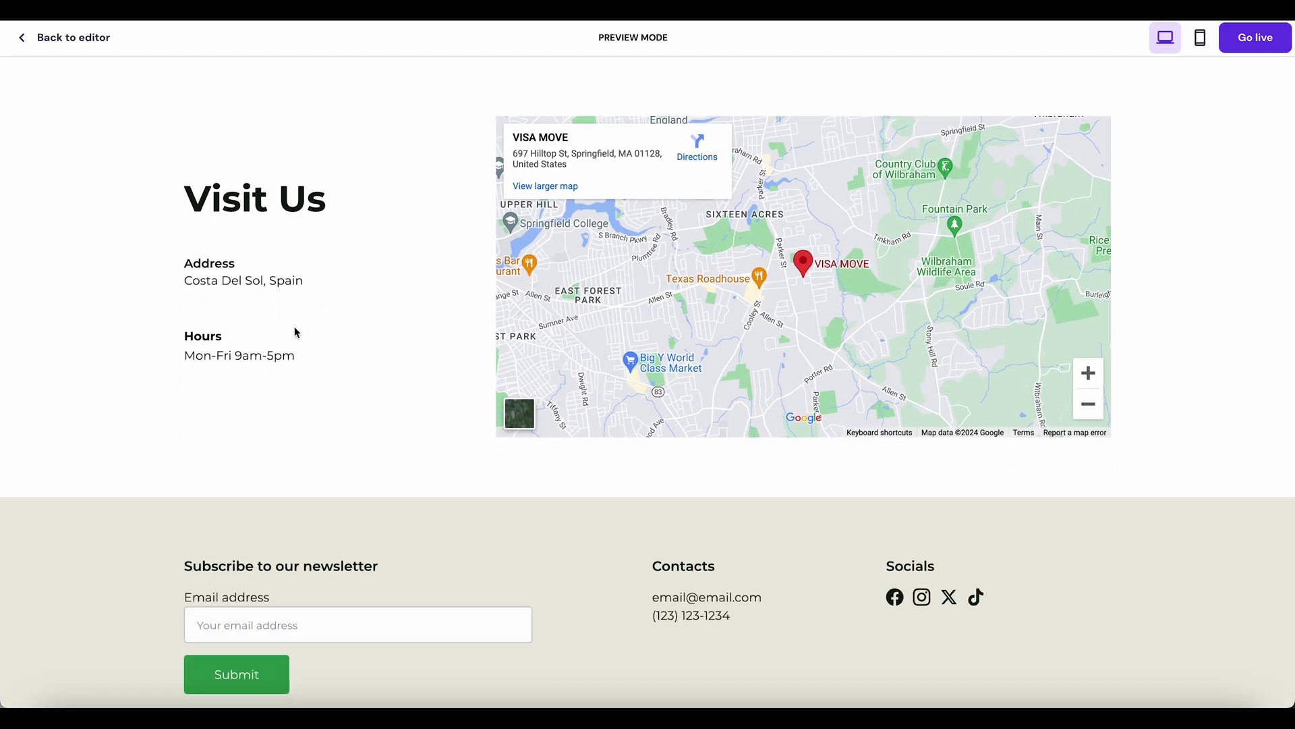
scroll(297, 332, "down", 1)
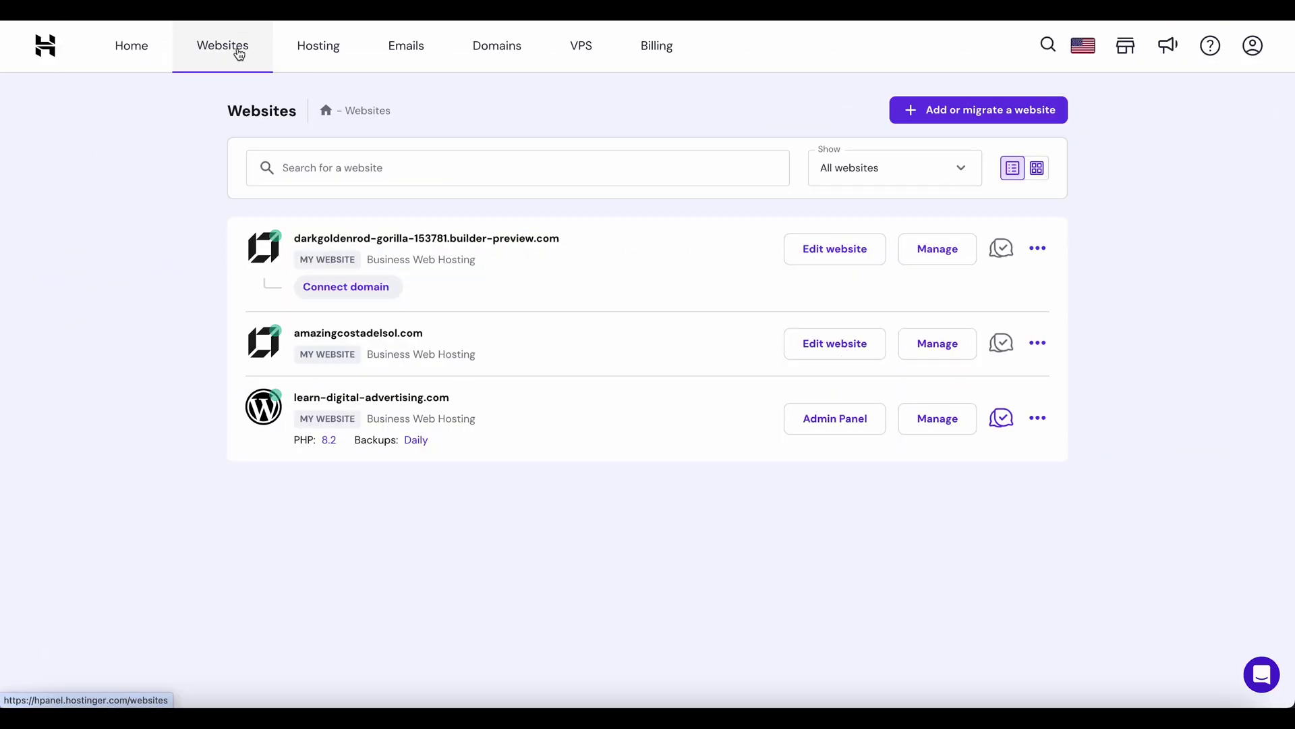
Step: Open the Hostinger Websites list, and review the website prompt notes in Google Translate down to the digital advertising blog brief
left_click(237, 50)
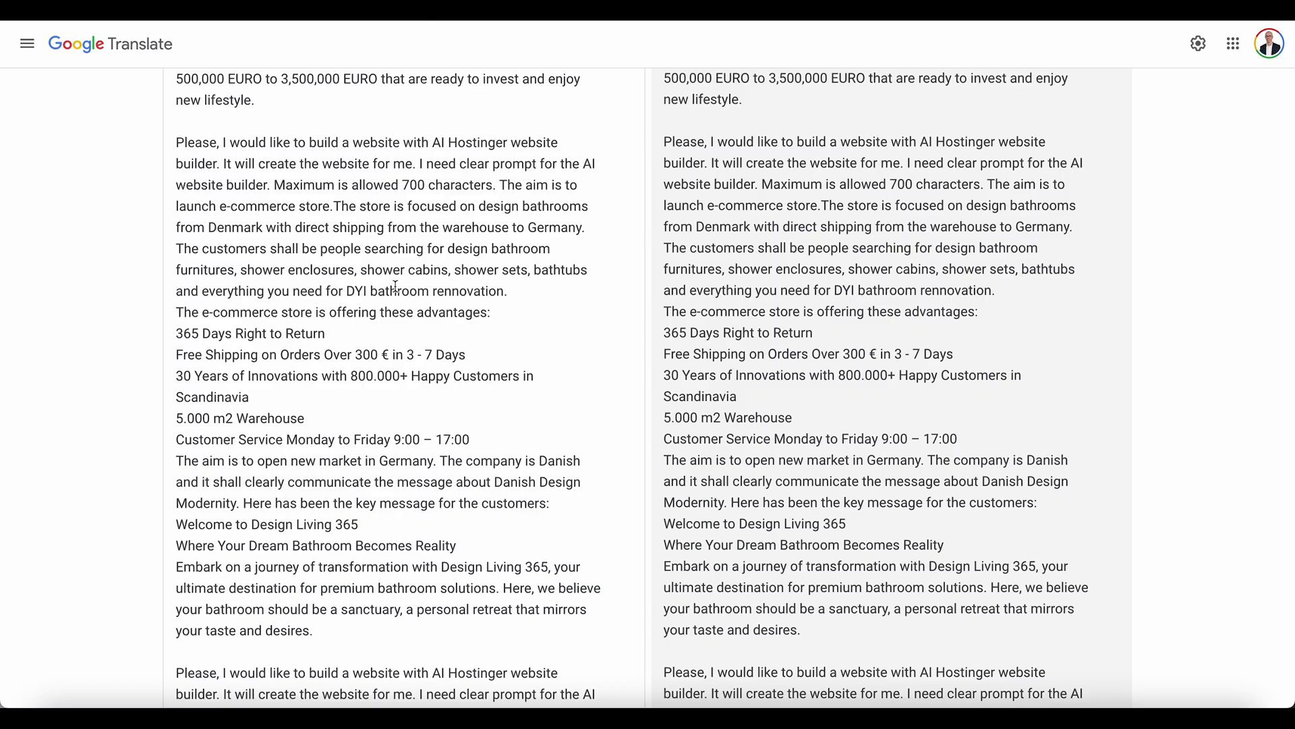
scroll(396, 287, "down", 5)
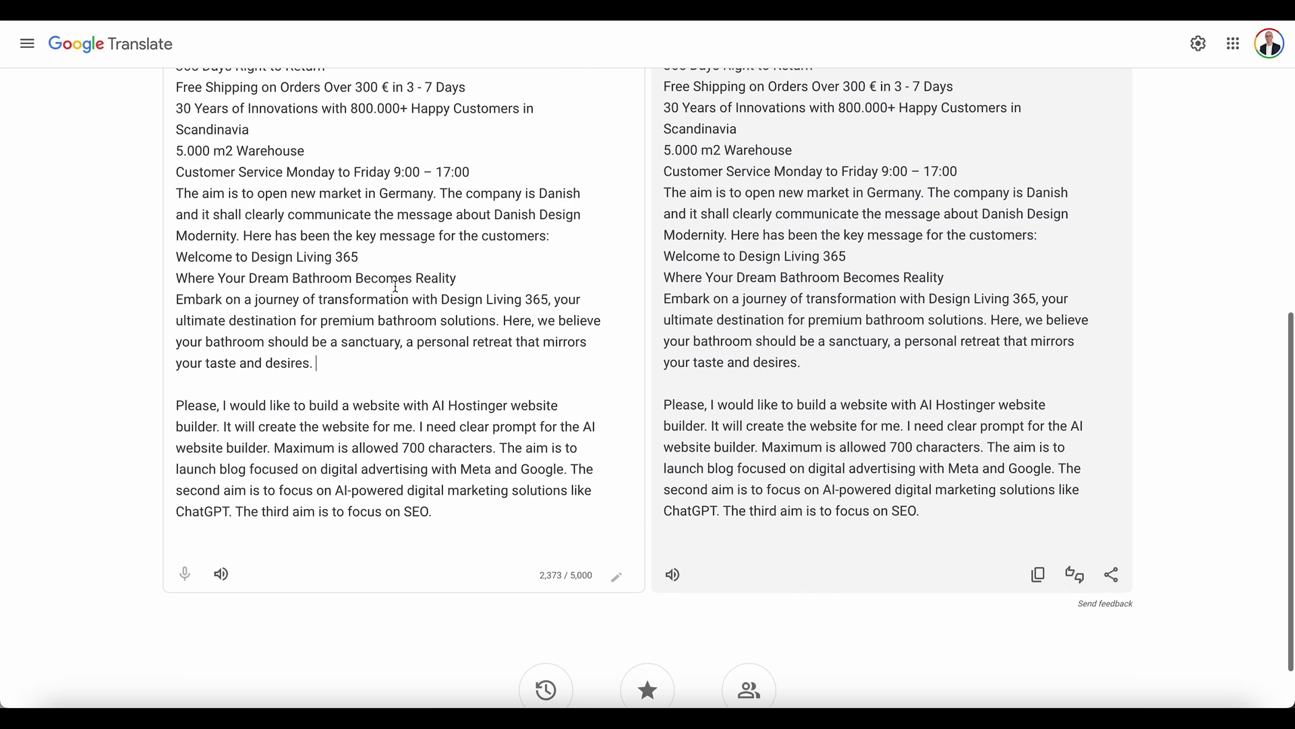